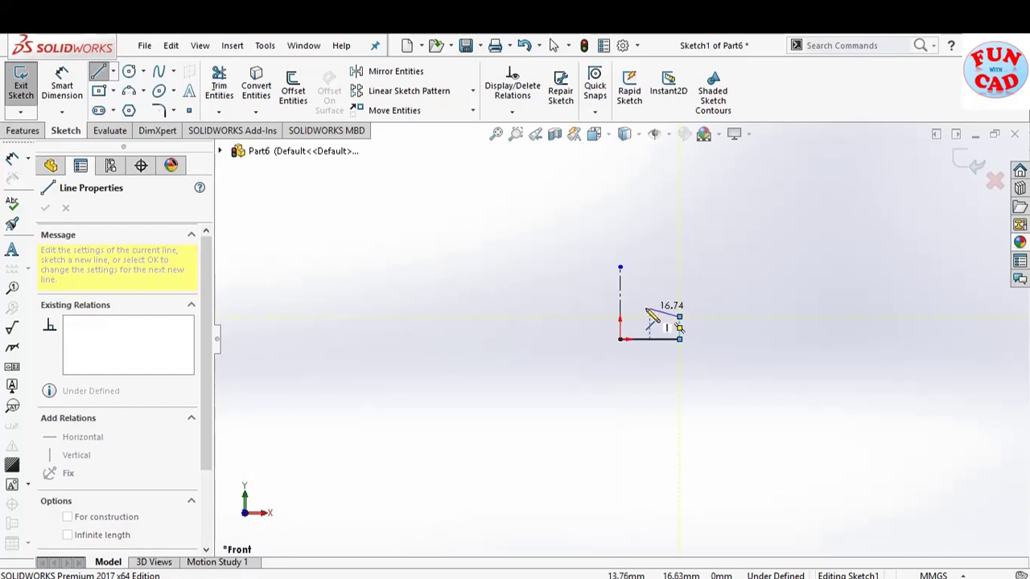
Complete the half car profile beside the vertical centerline, 30 mm wide and 20 mm high, and shift its sloped windshield line outward
click(659, 316)
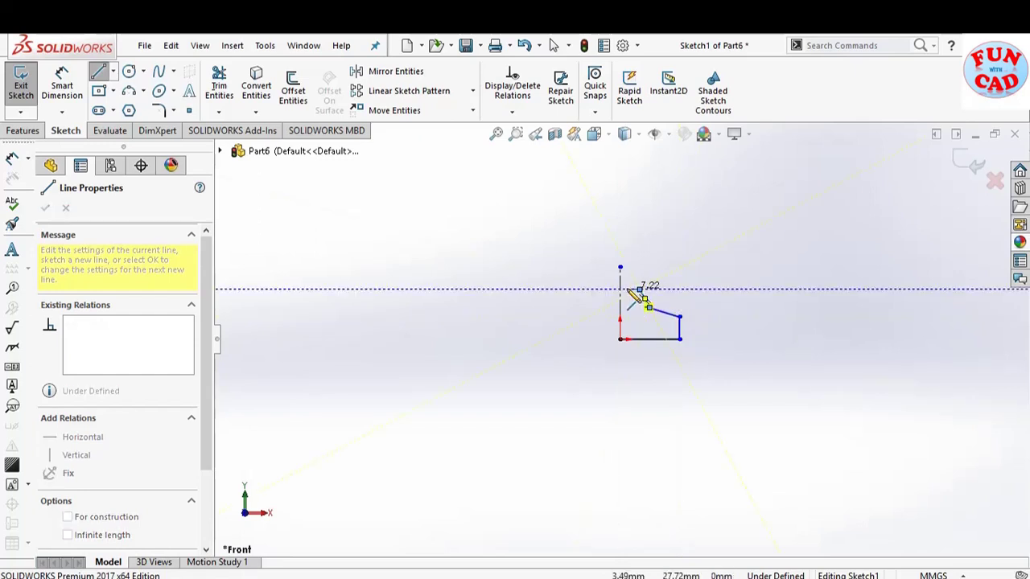
click(679, 322)
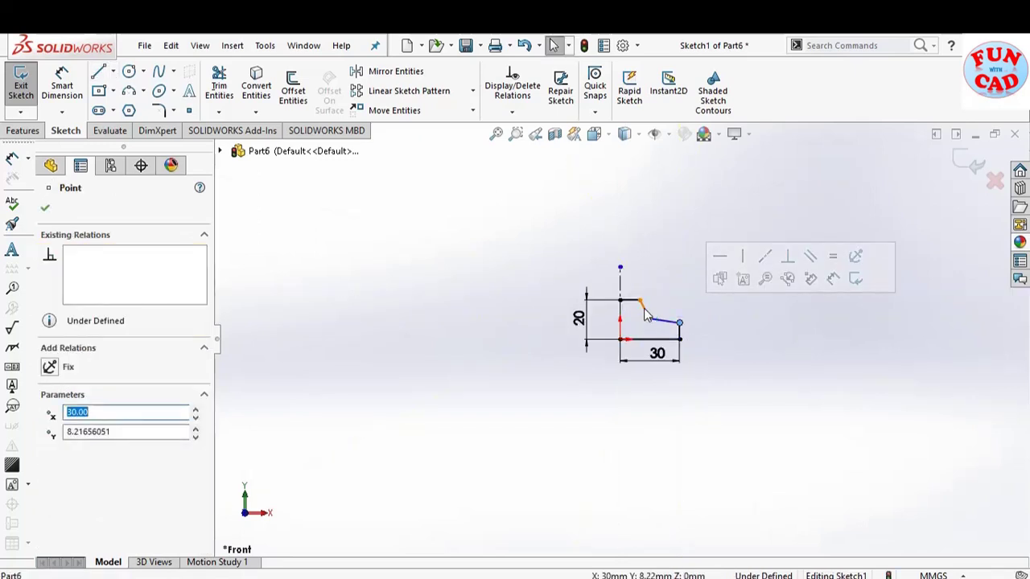
click(646, 314)
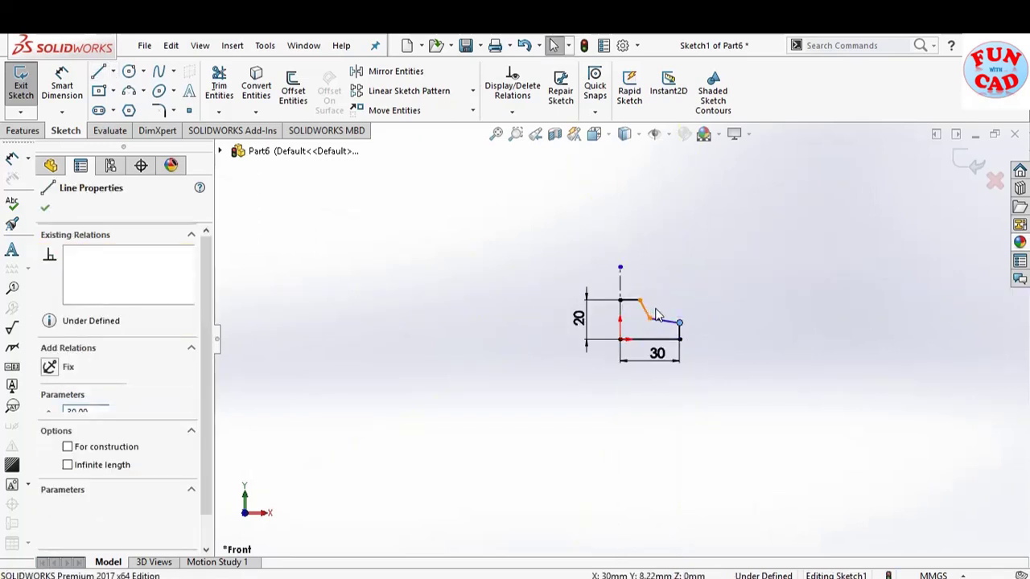
drag(659, 309, 660, 320)
key(Escape)
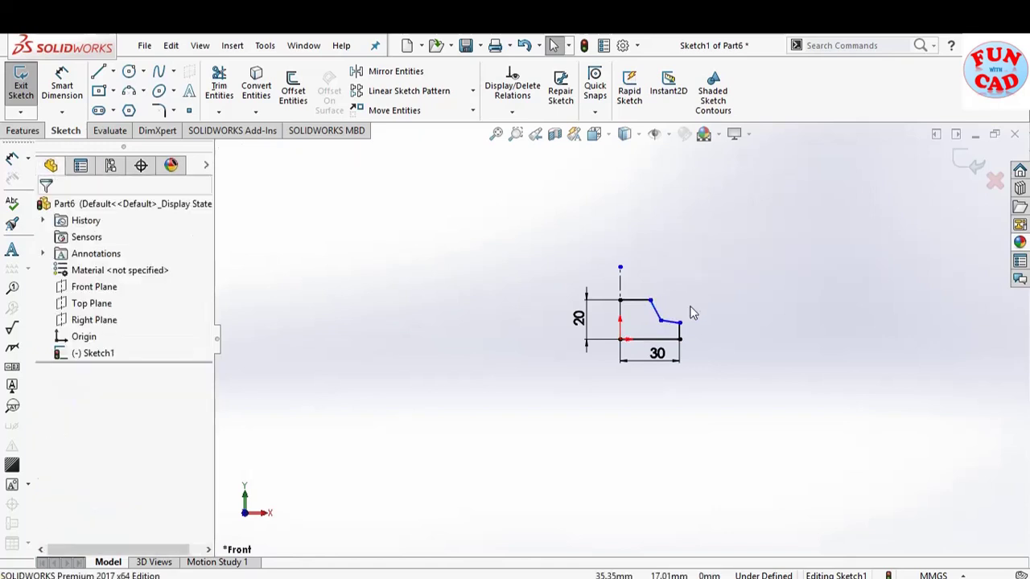
Mirror the five lines of the half car profile about the vertical centerline, keeping the originals
click(391, 72)
click(639, 301)
click(656, 315)
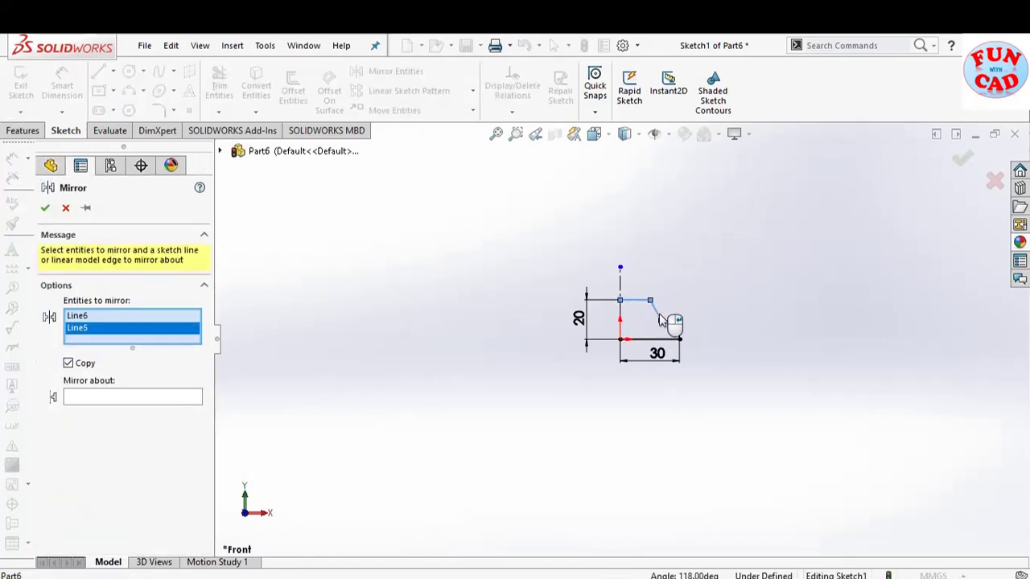
click(673, 324)
click(680, 332)
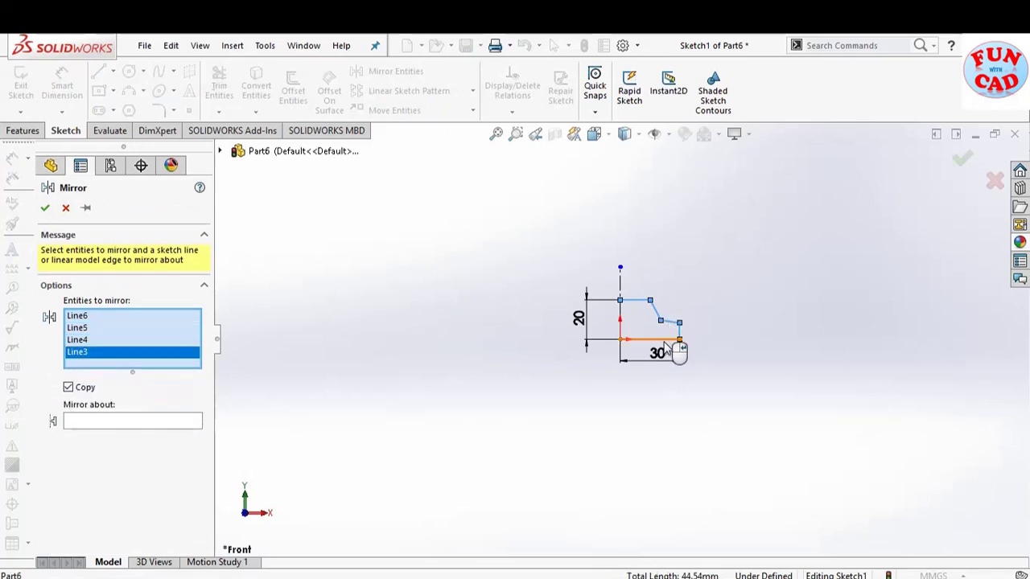
click(671, 340)
click(109, 435)
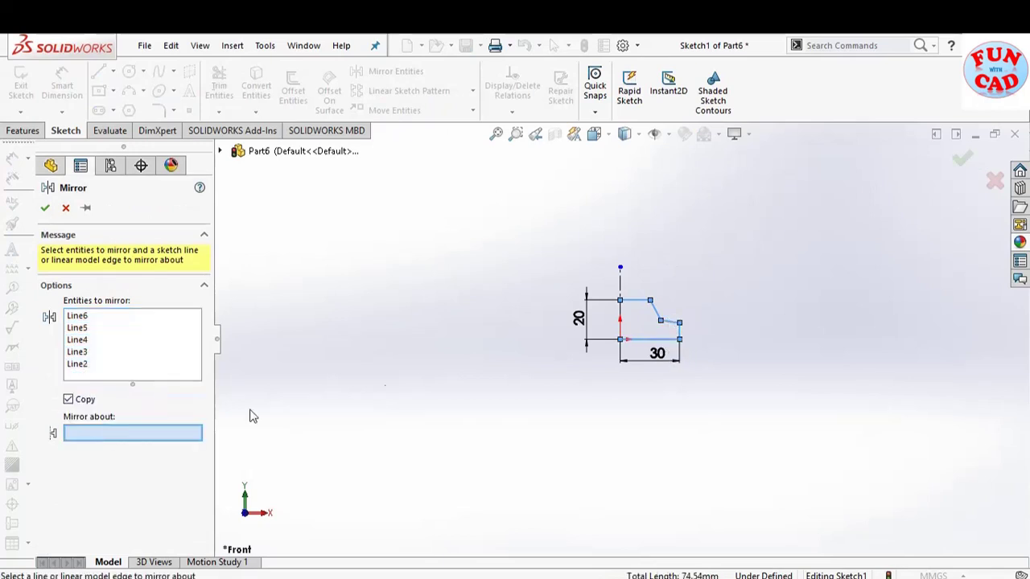
click(619, 295)
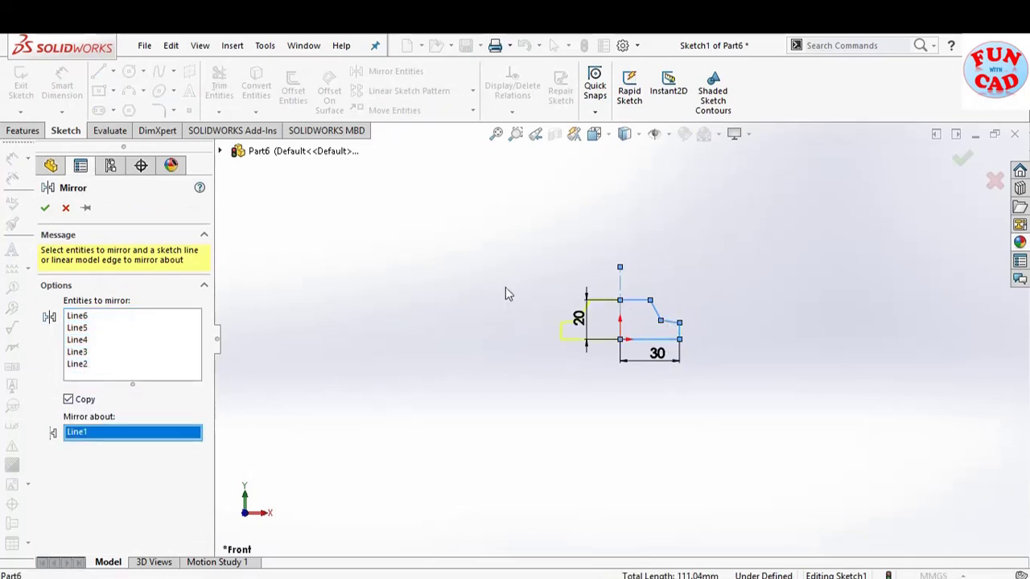
click(46, 209)
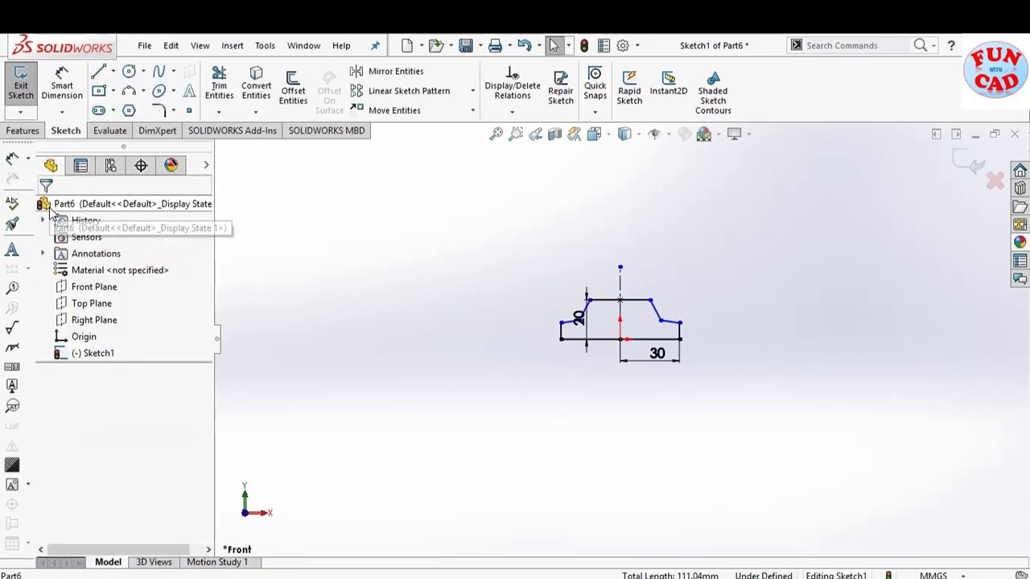
Close the sketch and extrude the car profile as a blind boss 25 mm deep
click(956, 164)
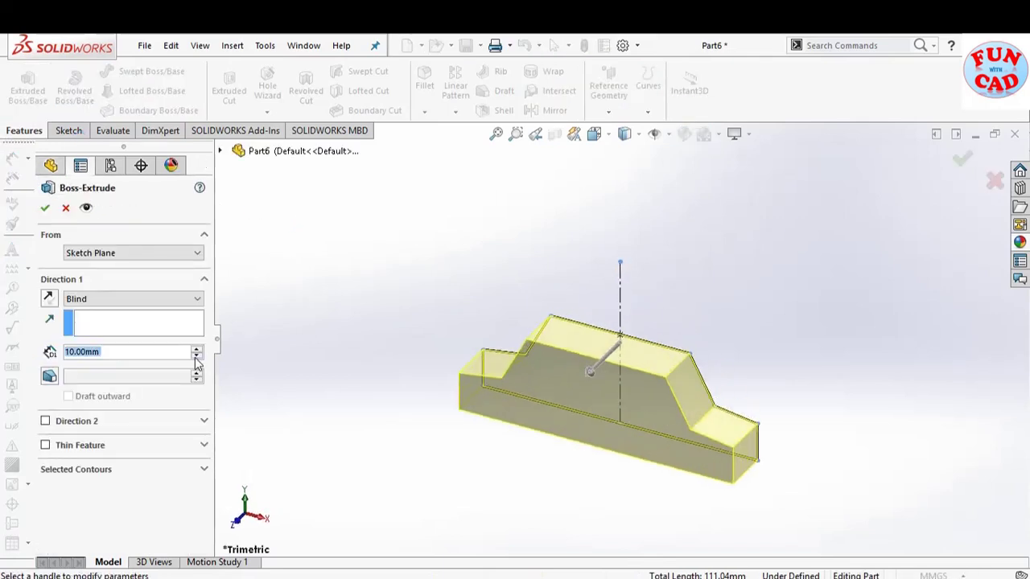
text(25)
key(Return)
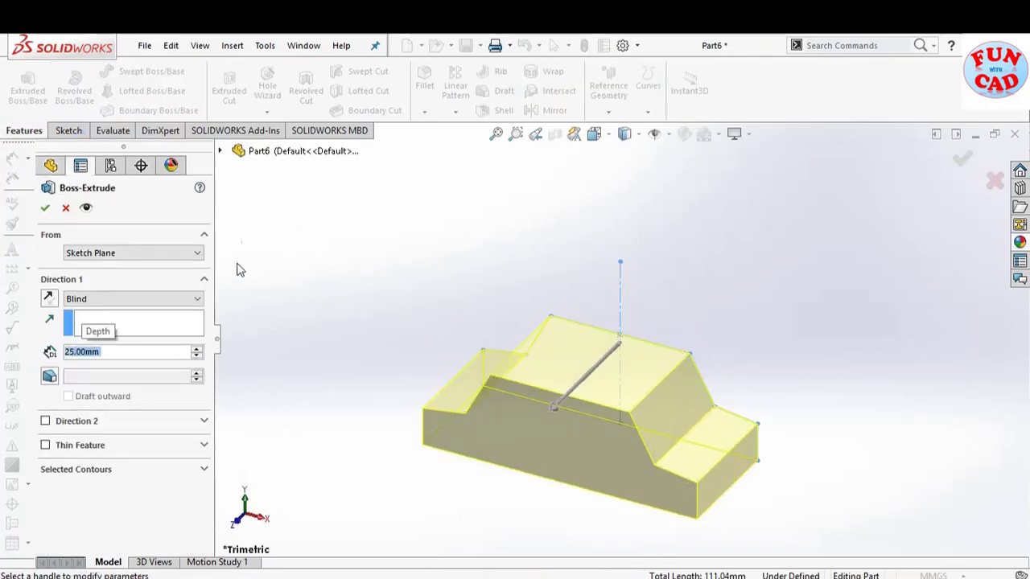
click(46, 209)
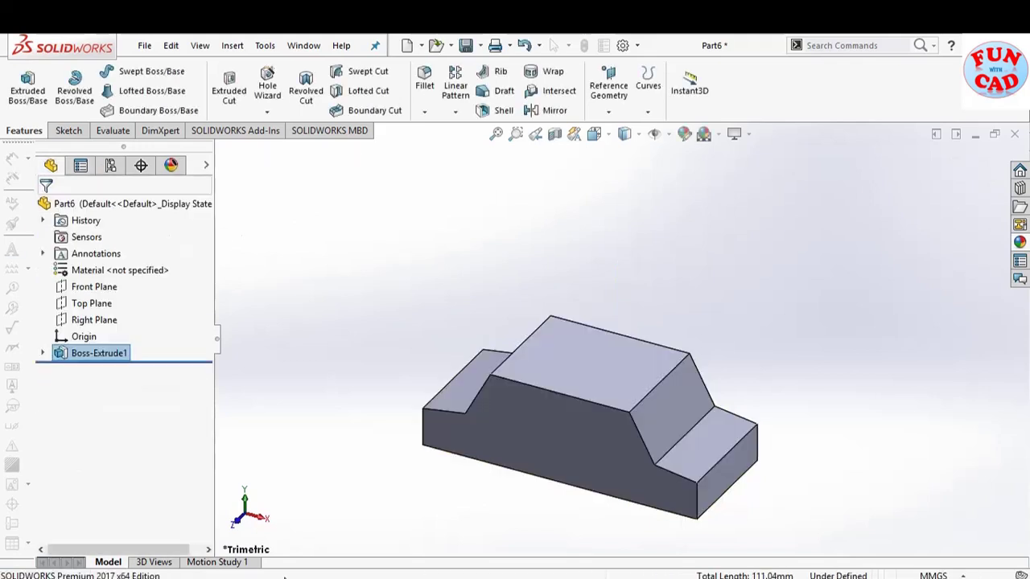
On the Front Plane, sketch a 12 mm diameter wheel circle 15 mm beside and 2 mm above the origin, and mirror it about a vertical centerline
click(94, 287)
click(120, 268)
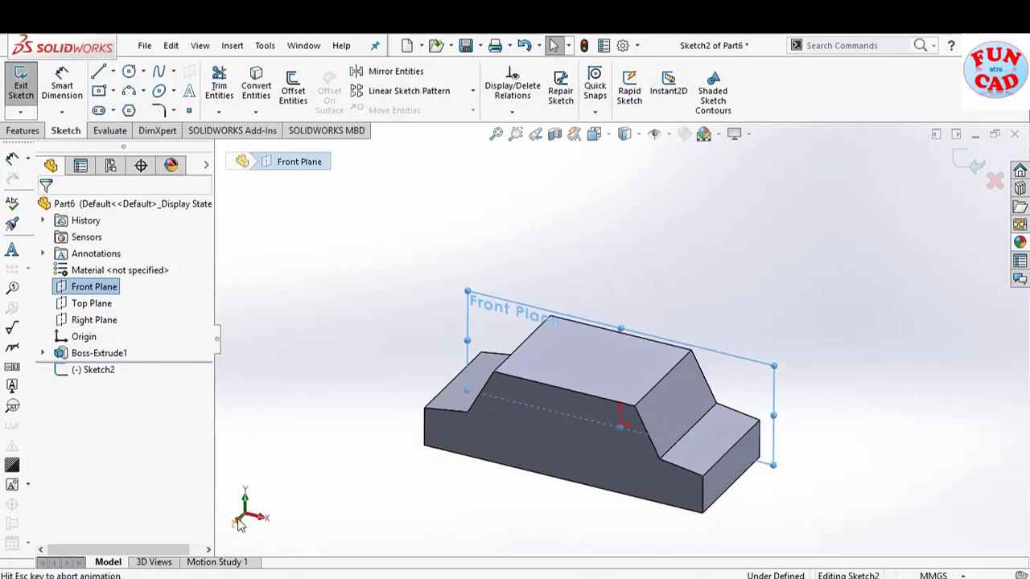
click(131, 71)
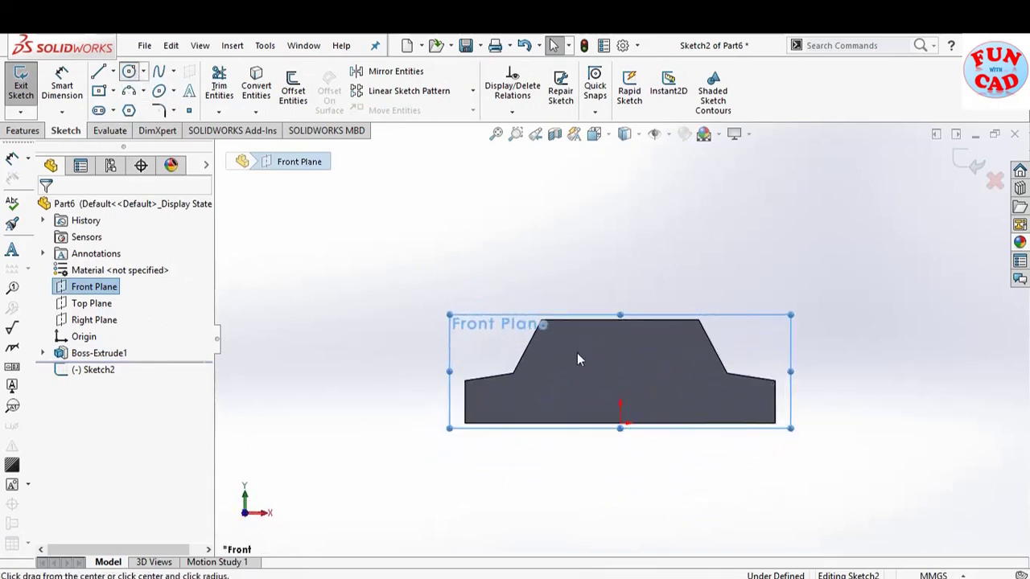
click(702, 409)
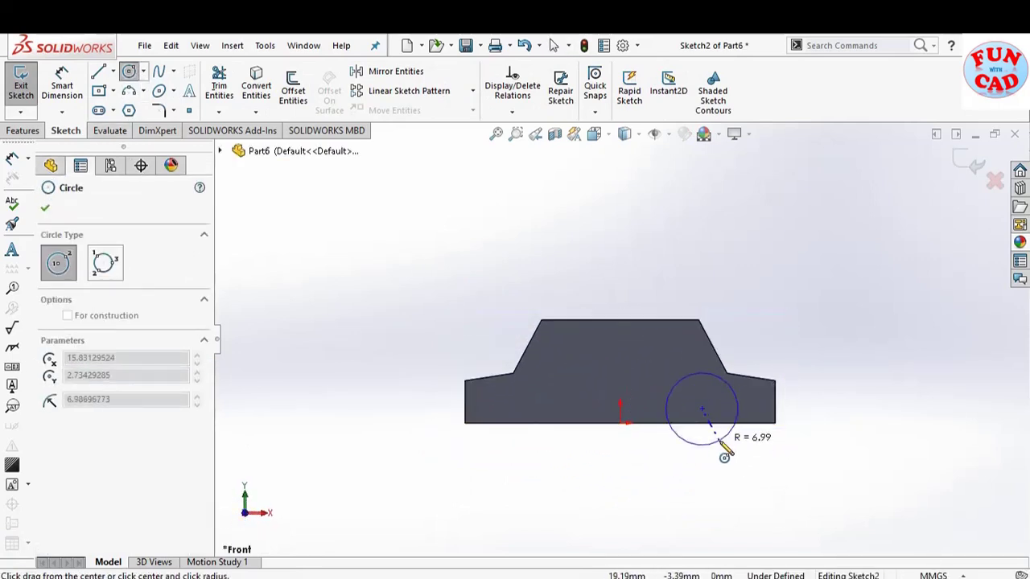
click(727, 453)
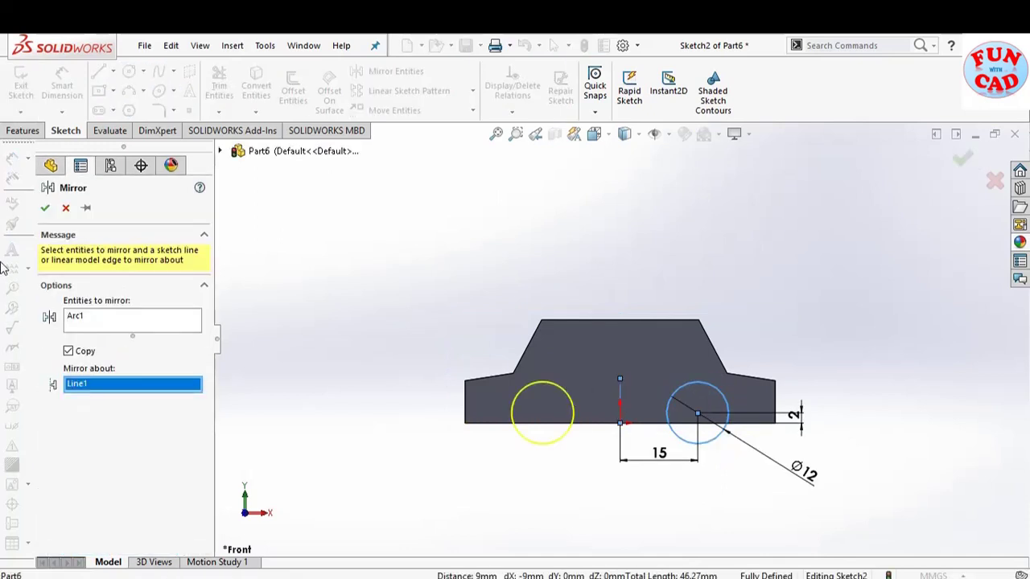
click(45, 208)
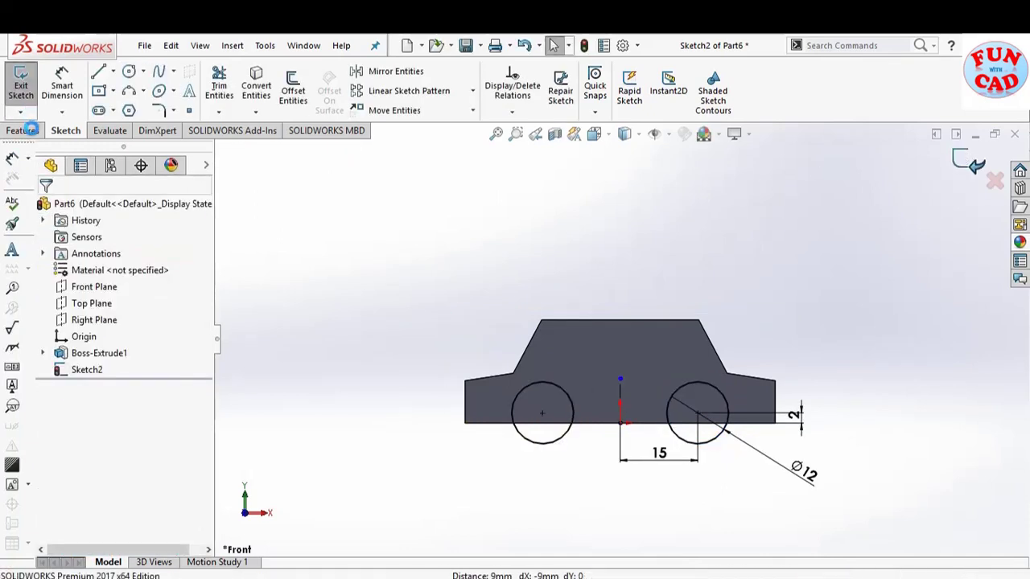
Extrude the two wheel circles 5 mm in the reversed direction, away from the car body, with merged result
click(30, 129)
click(29, 90)
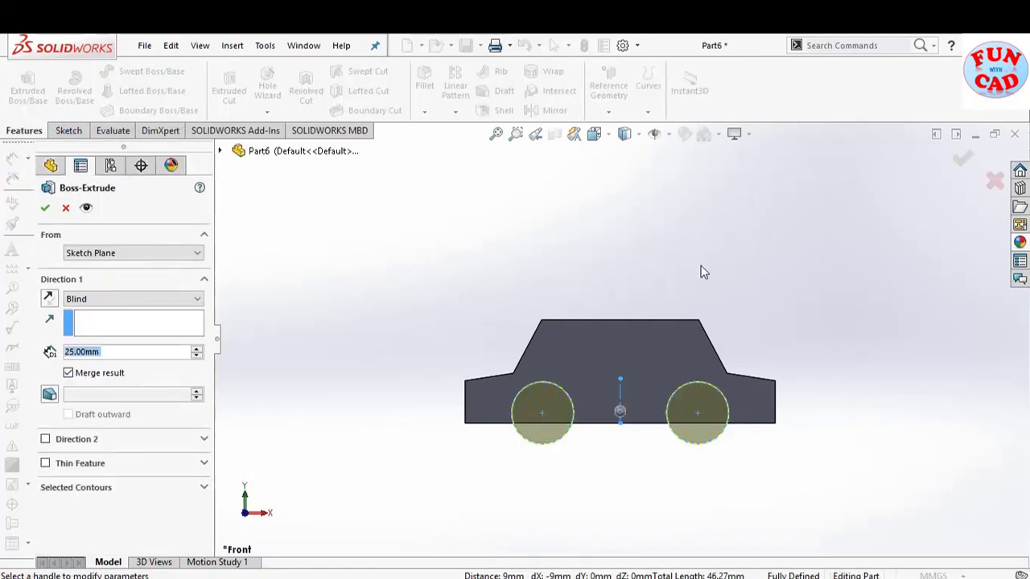
click(49, 300)
text(5)
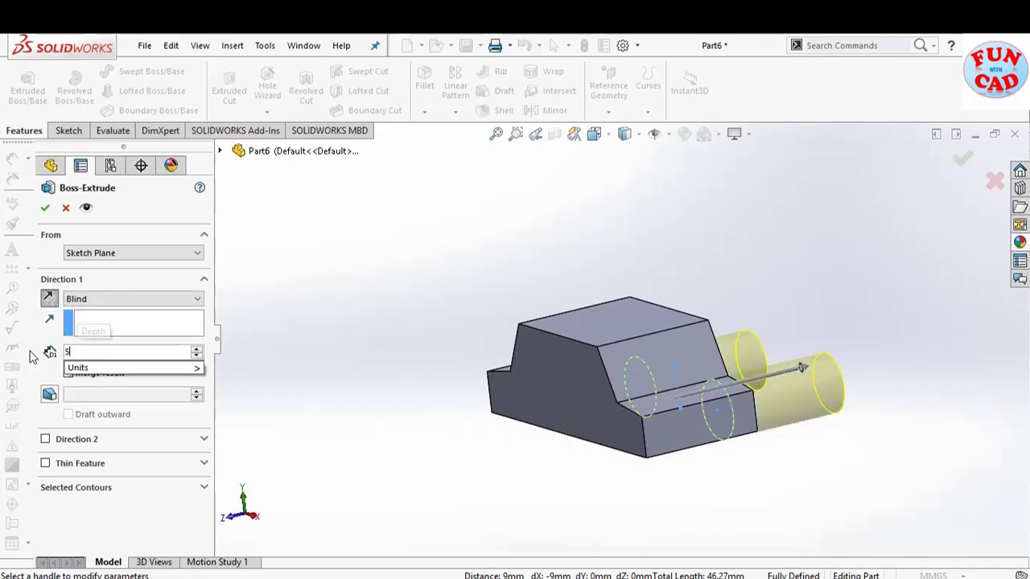
key(Return)
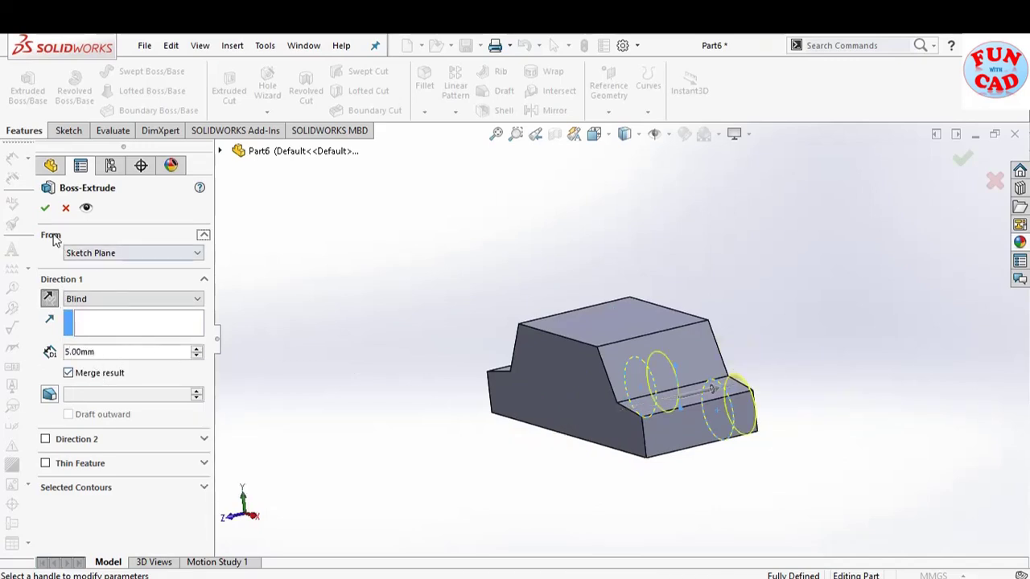
click(46, 207)
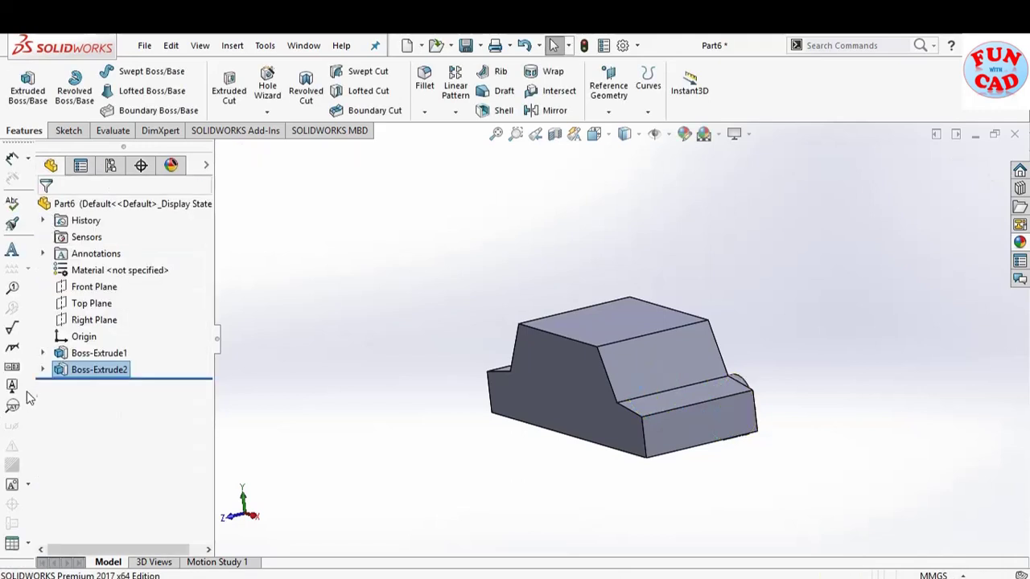
Reuse the wheel sketch to extrude the opposite pair of wheels 5 mm deep, starting from a 25 mm offset
click(42, 370)
click(100, 388)
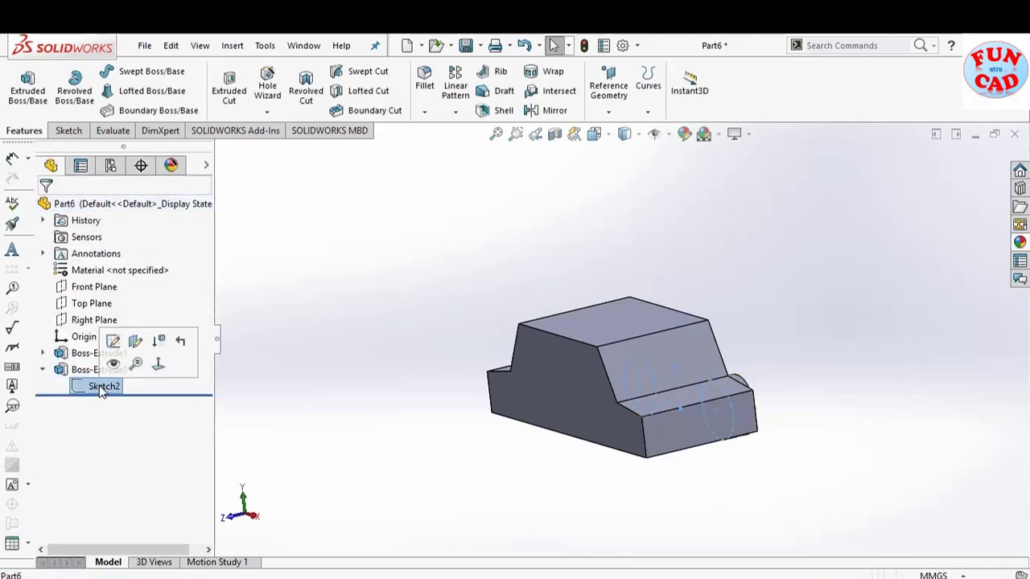
click(33, 96)
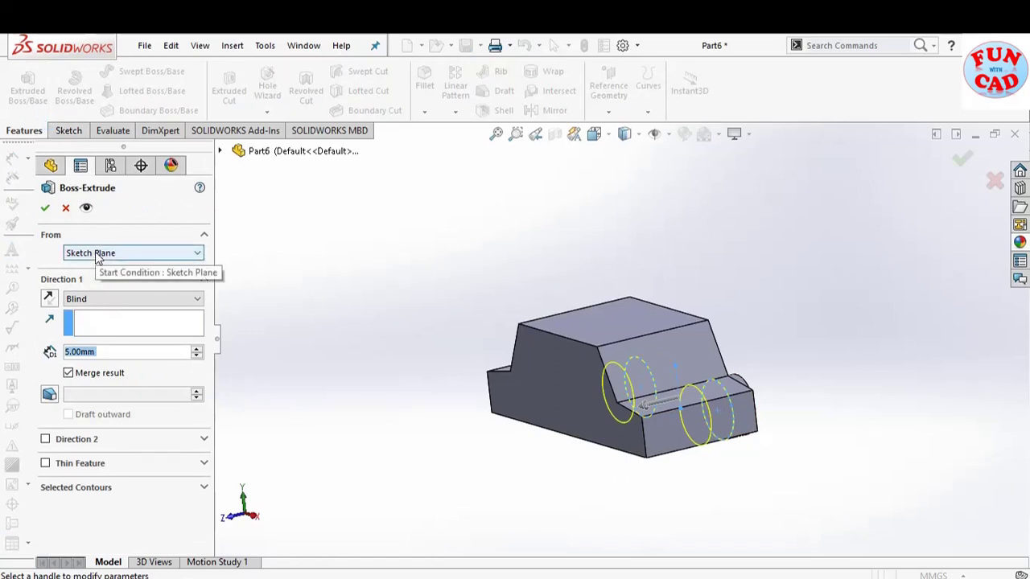
click(97, 254)
click(107, 295)
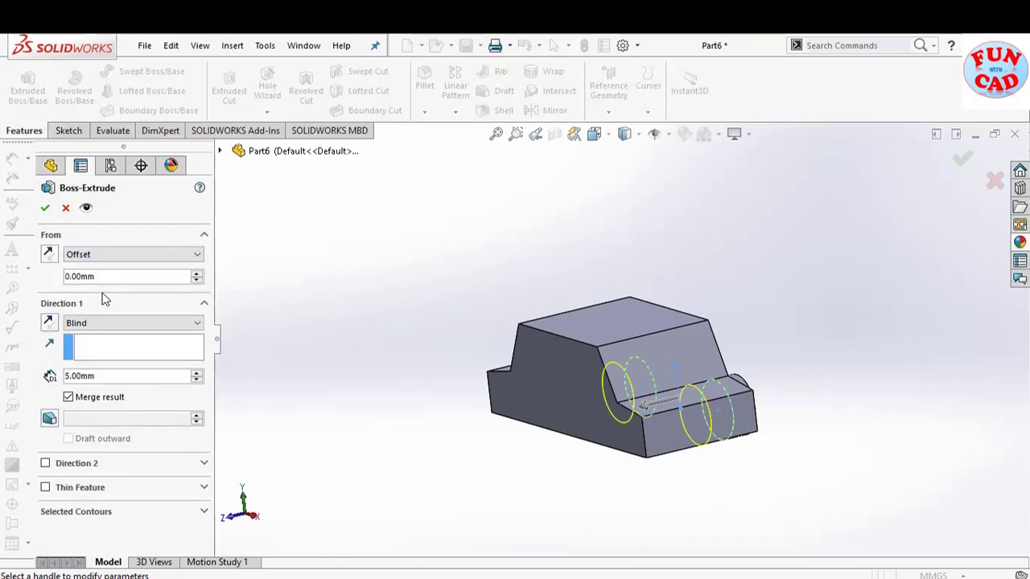
text(25)
key(Return)
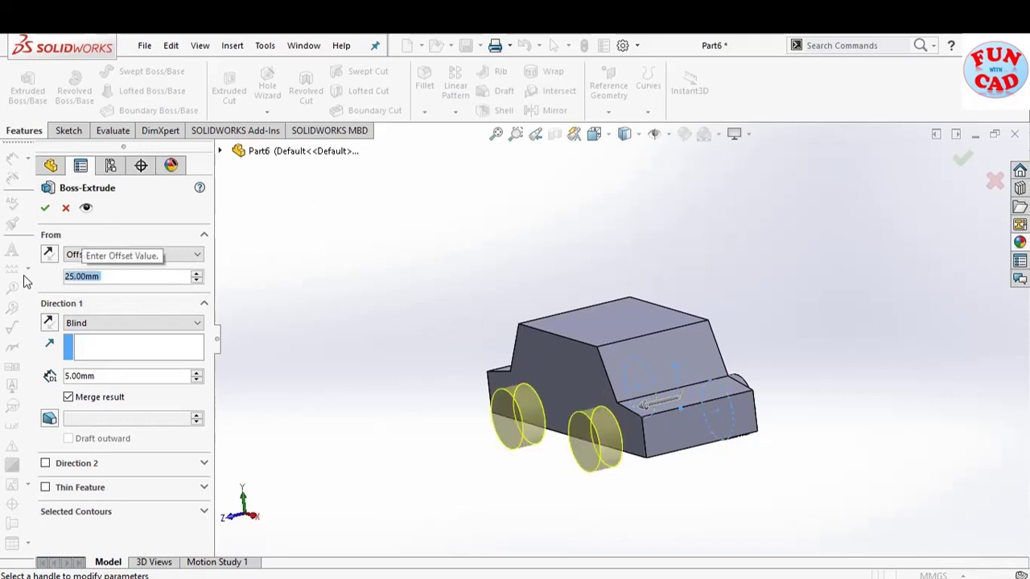
middle_drag(395, 432, 412, 367)
click(46, 211)
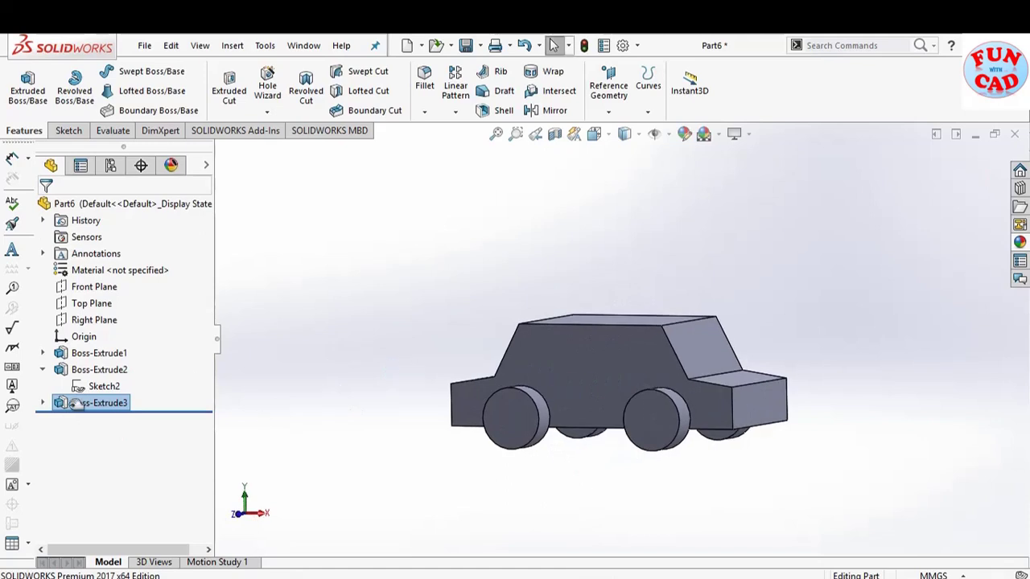
Apply a red color appearance to the car body feature Boss-Extrude1
click(99, 354)
right_click(115, 360)
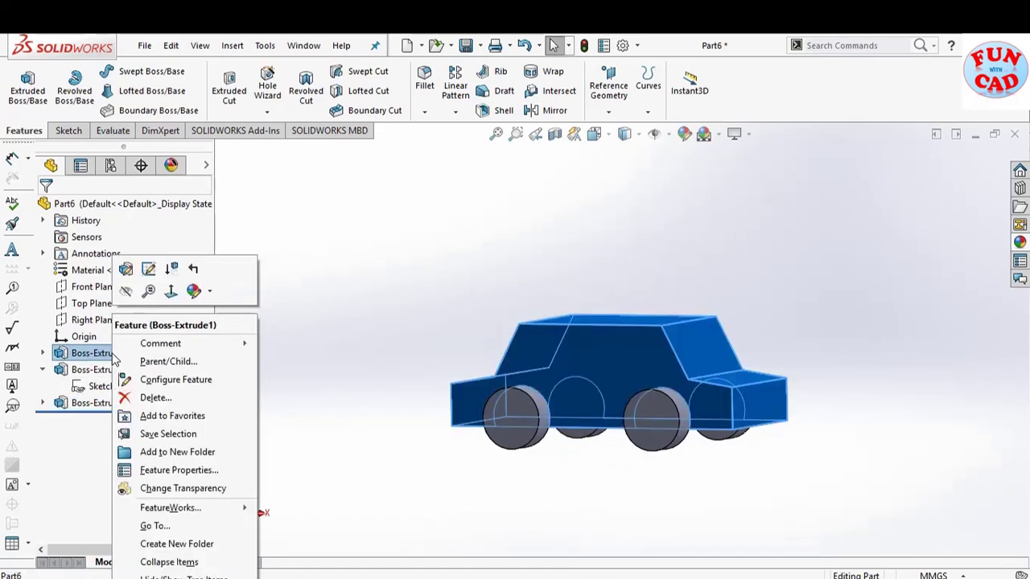
click(194, 295)
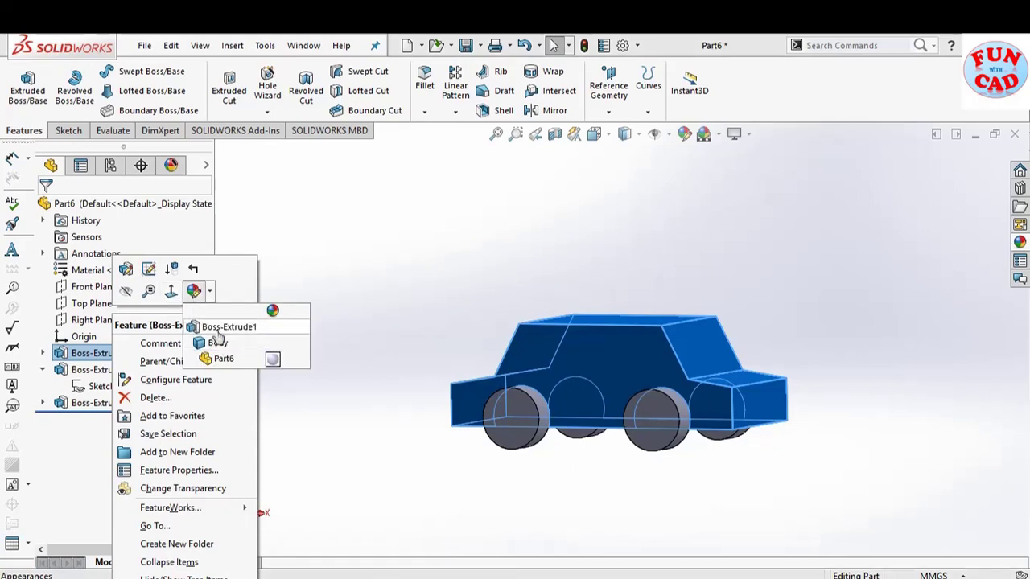
click(217, 338)
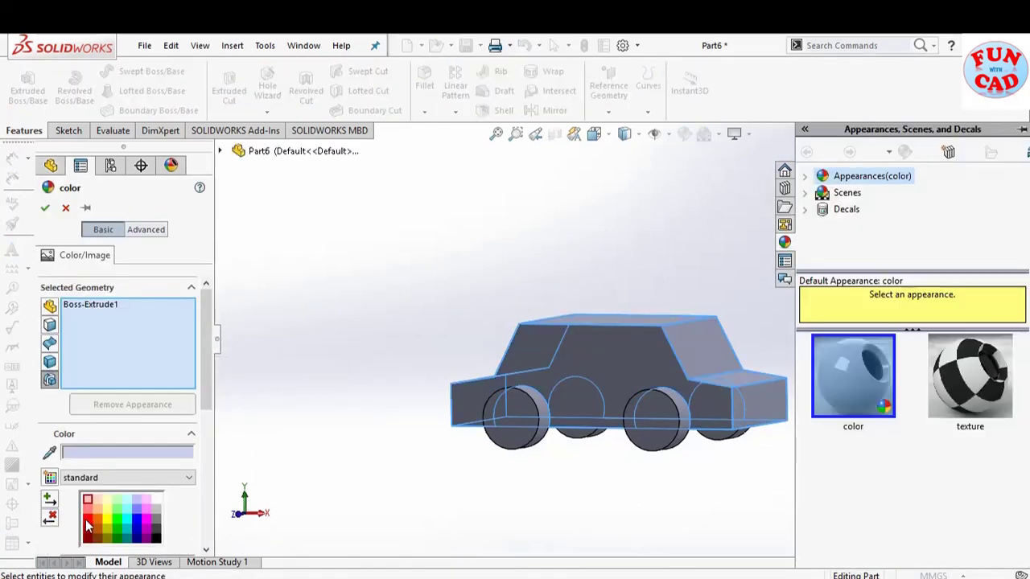
click(89, 522)
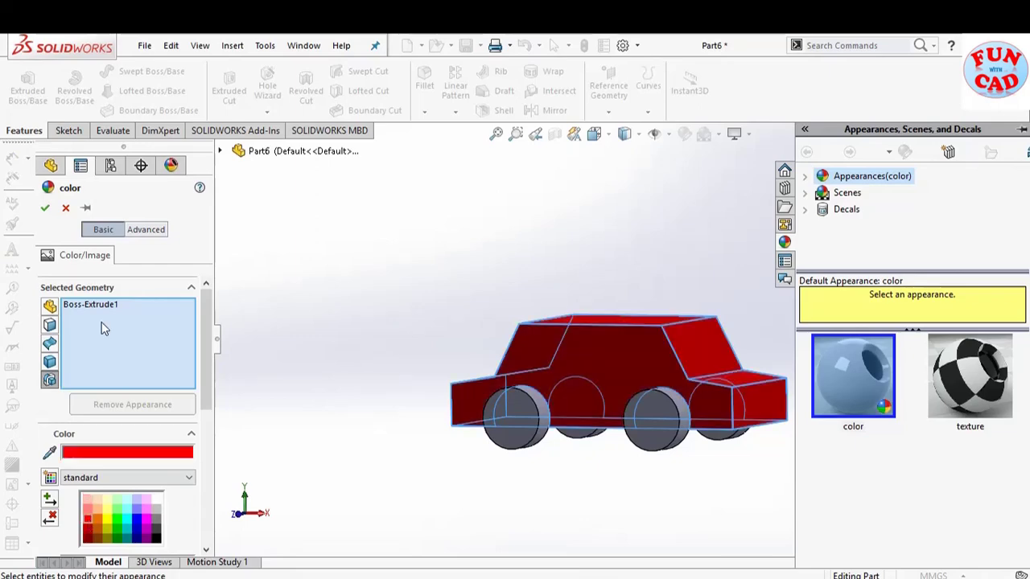
click(46, 208)
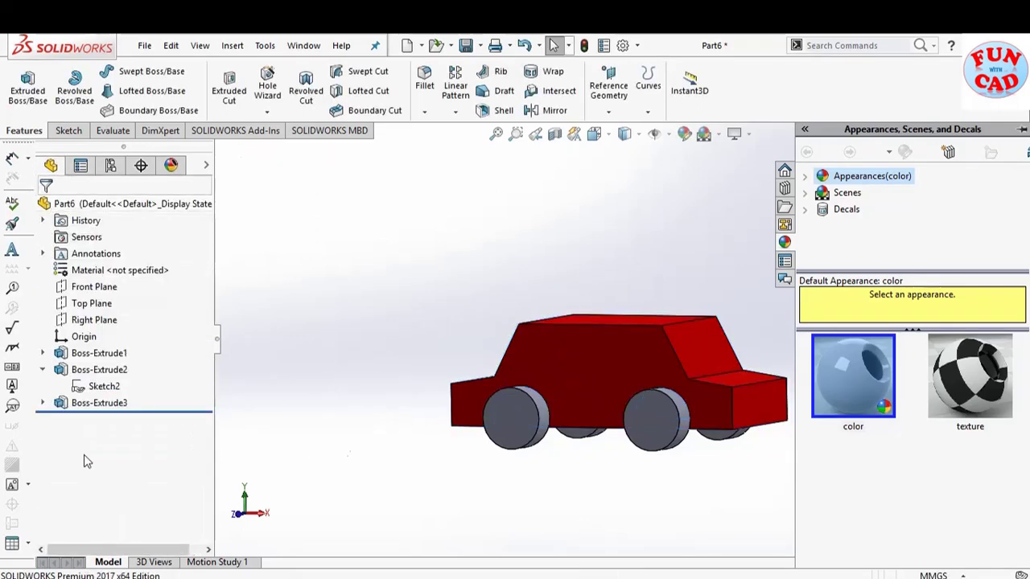
Apply a black color appearance to the rear-side wheels feature Boss-Extrude2
right_click(113, 371)
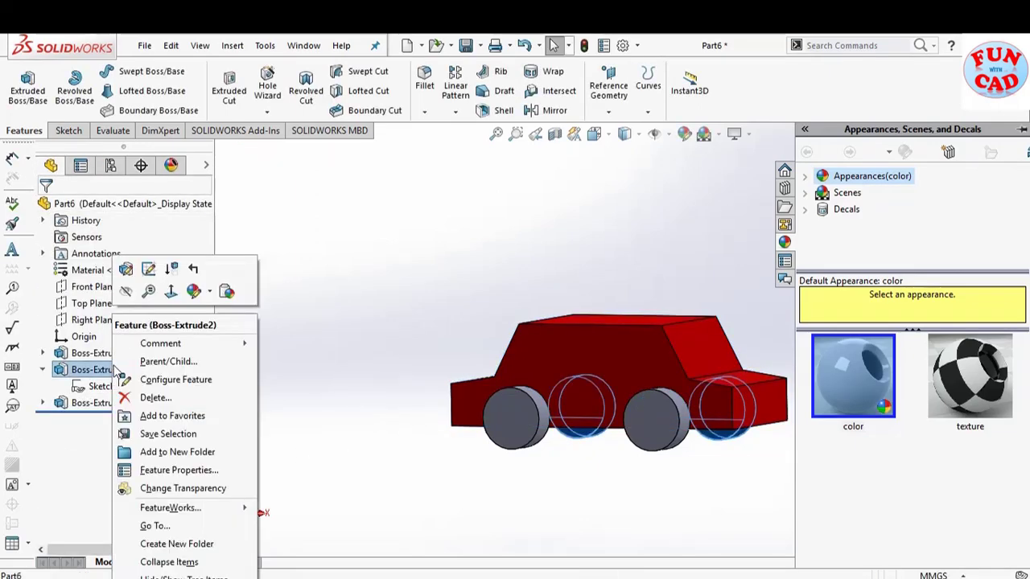
click(194, 291)
click(214, 334)
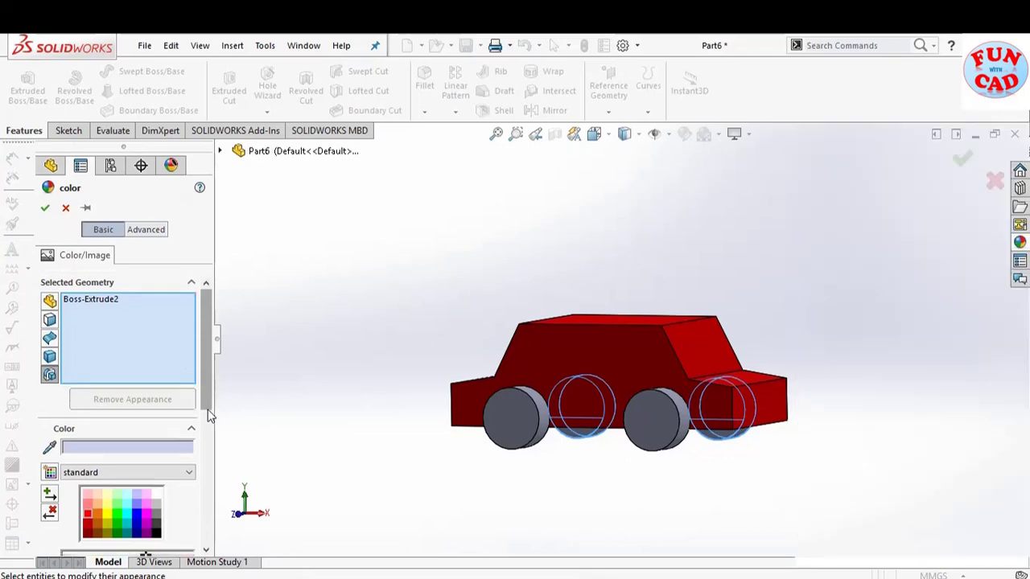
scroll(208, 415, down, 1)
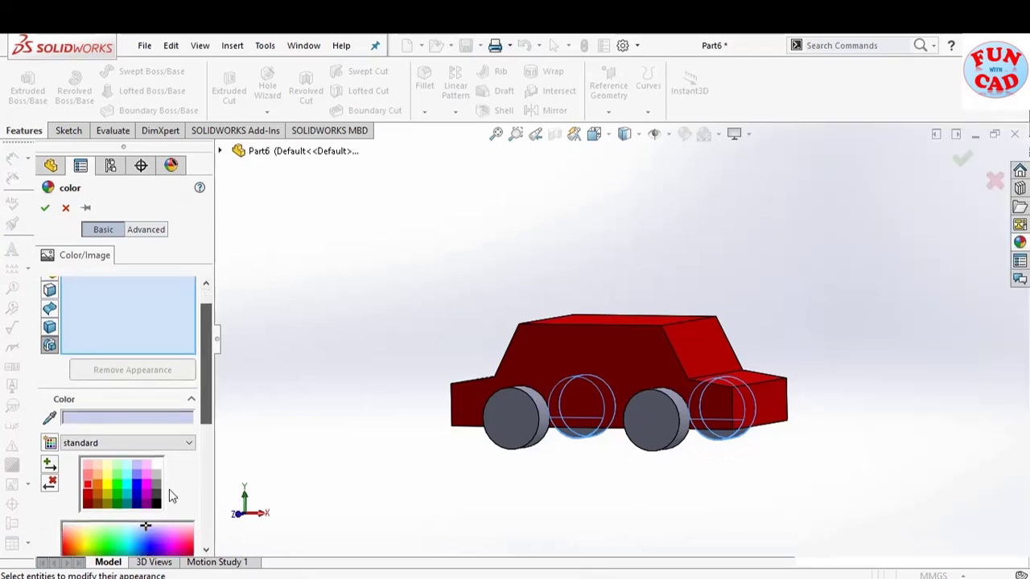
click(45, 209)
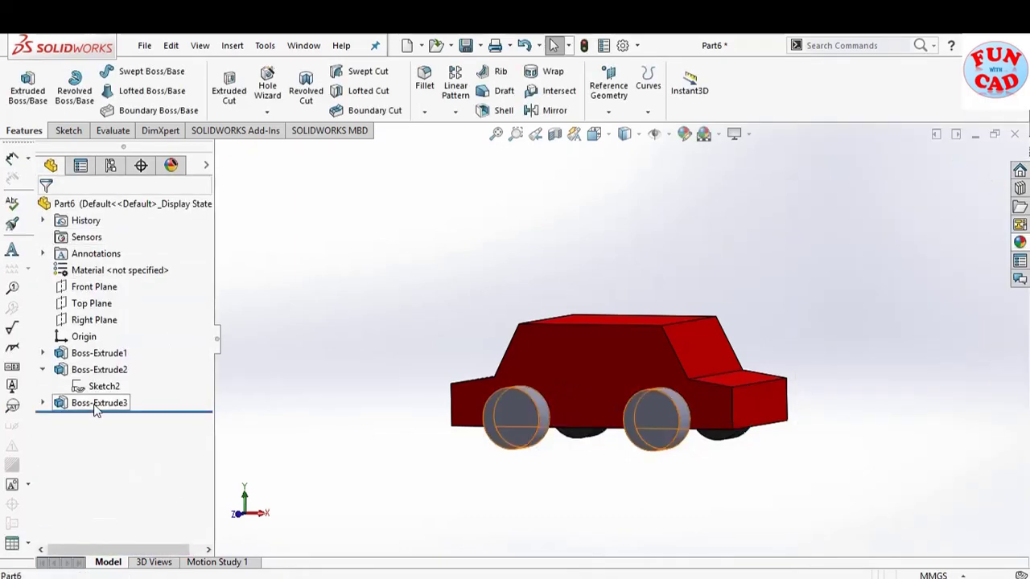
Apply a black color appearance to the remaining wheels feature Boss-Extrude3, and save the part as CAR
right_click(95, 406)
click(176, 290)
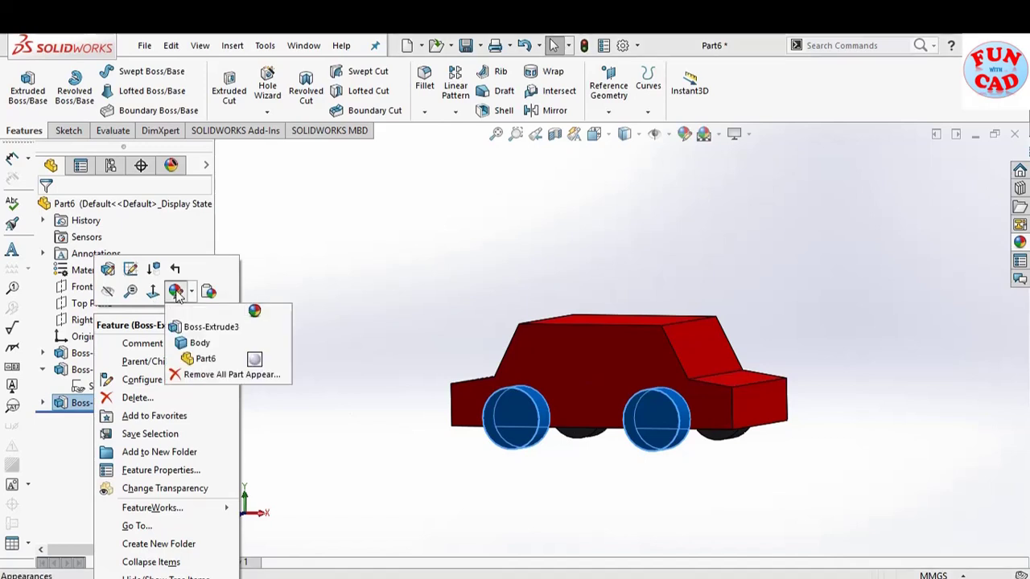
click(200, 343)
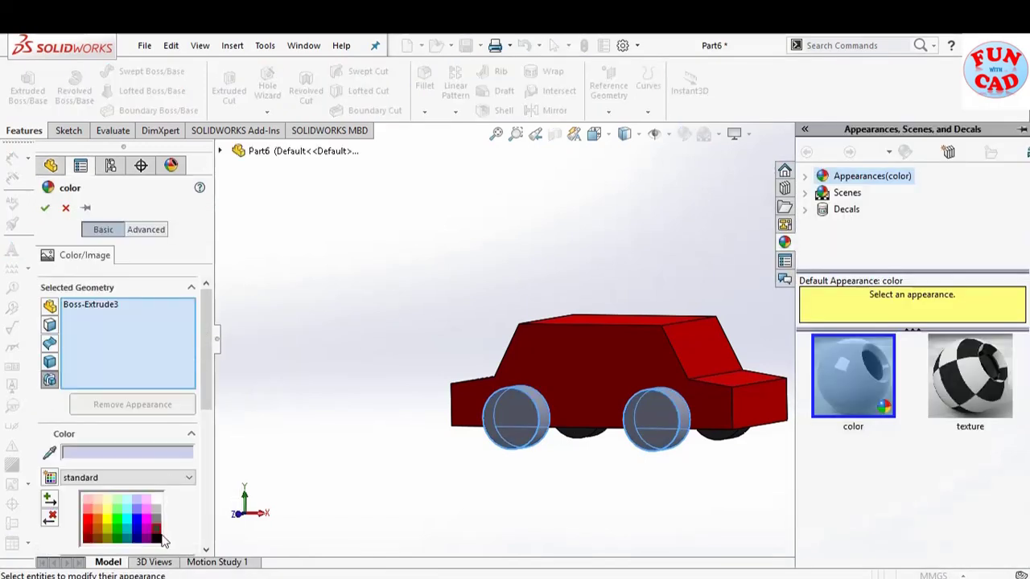
click(157, 538)
click(45, 208)
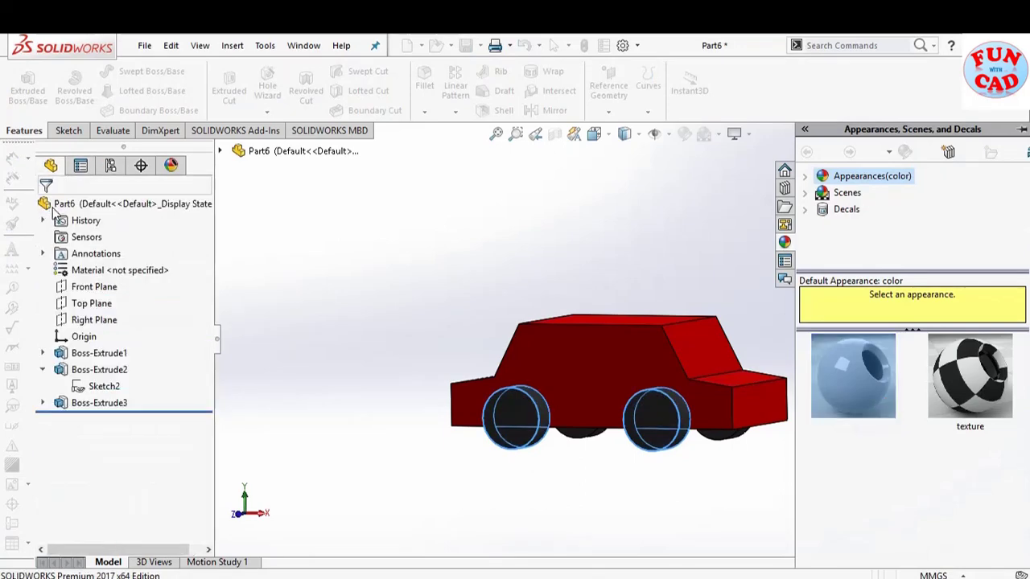
click(467, 49)
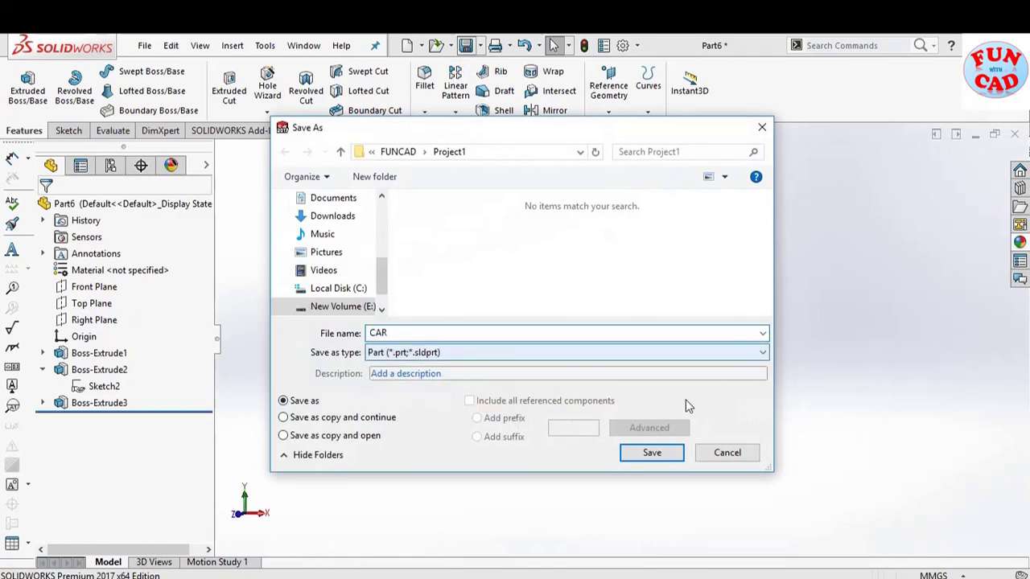
click(655, 454)
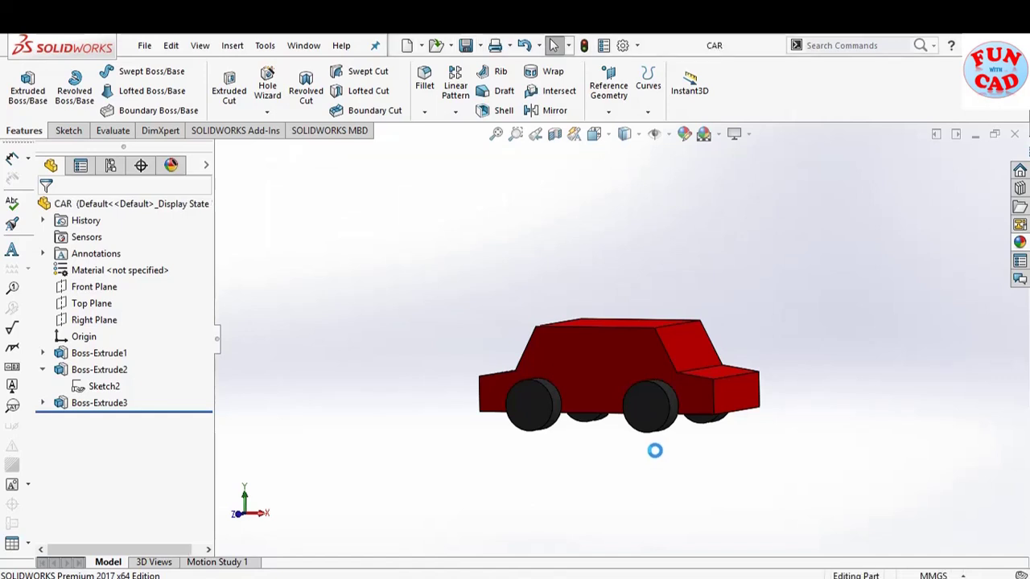
Create a new part document and set its units to MMGS (millimeter, gram, second)
click(407, 47)
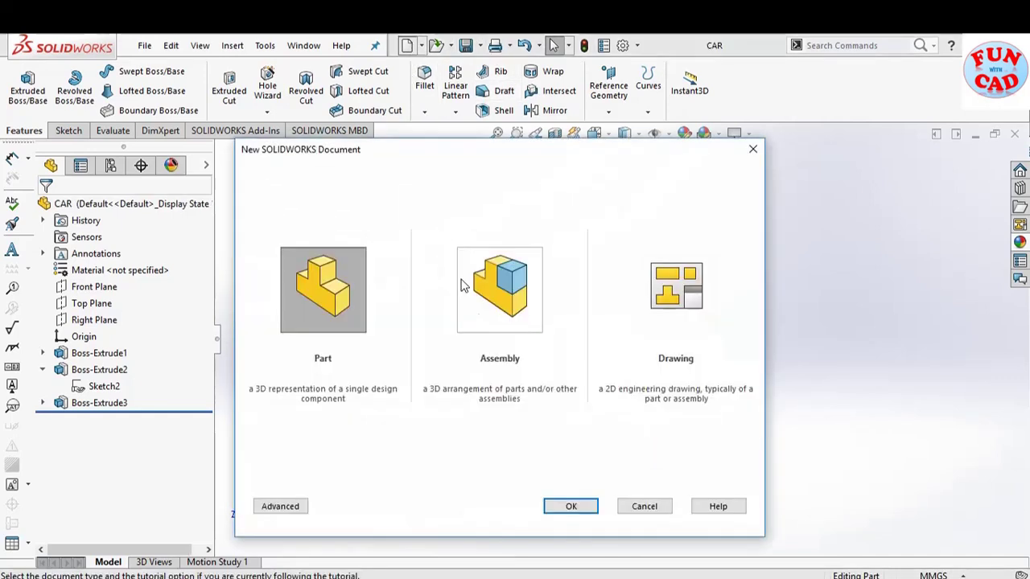
click(564, 512)
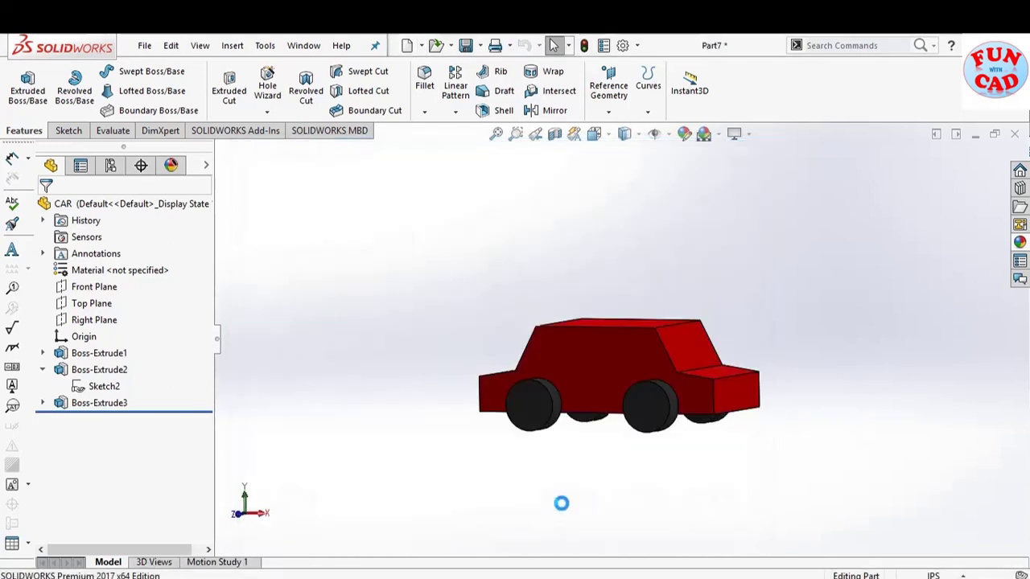
click(922, 573)
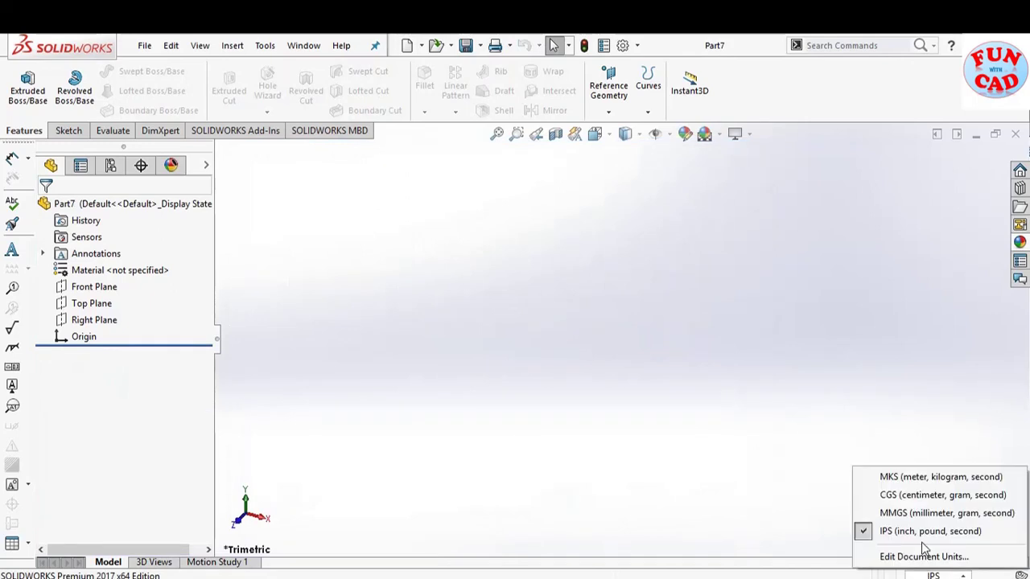
click(920, 514)
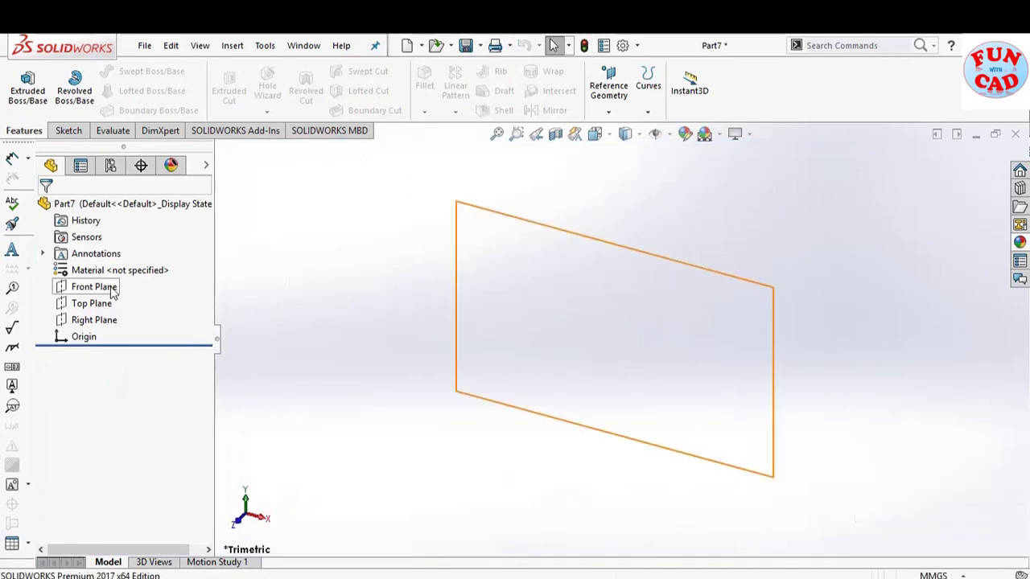
Sketch a horizontal line about 113 mm long to the right and a vertical line upward, both from the origin on the Front Plane
click(92, 287)
click(105, 262)
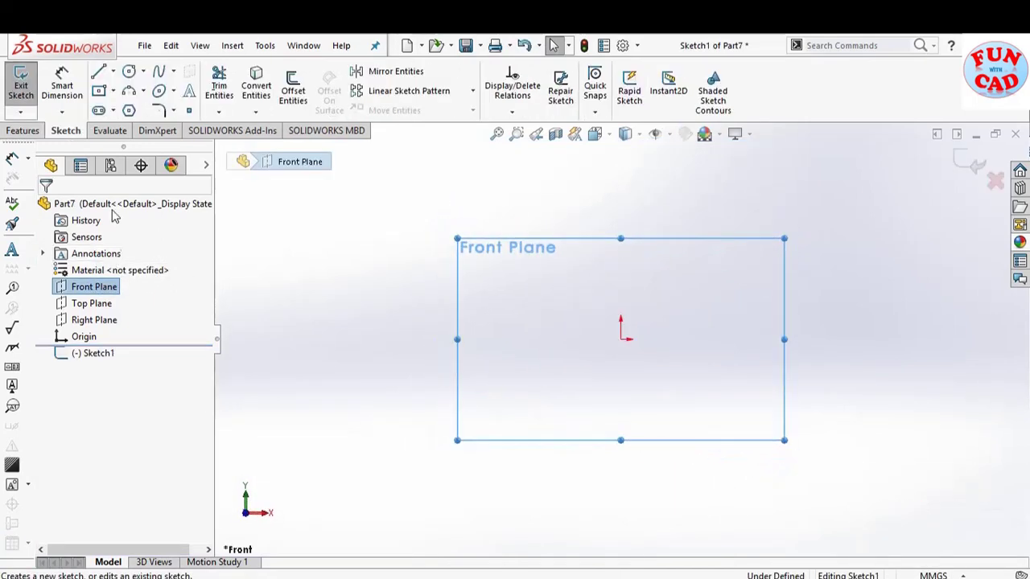
click(98, 87)
click(98, 71)
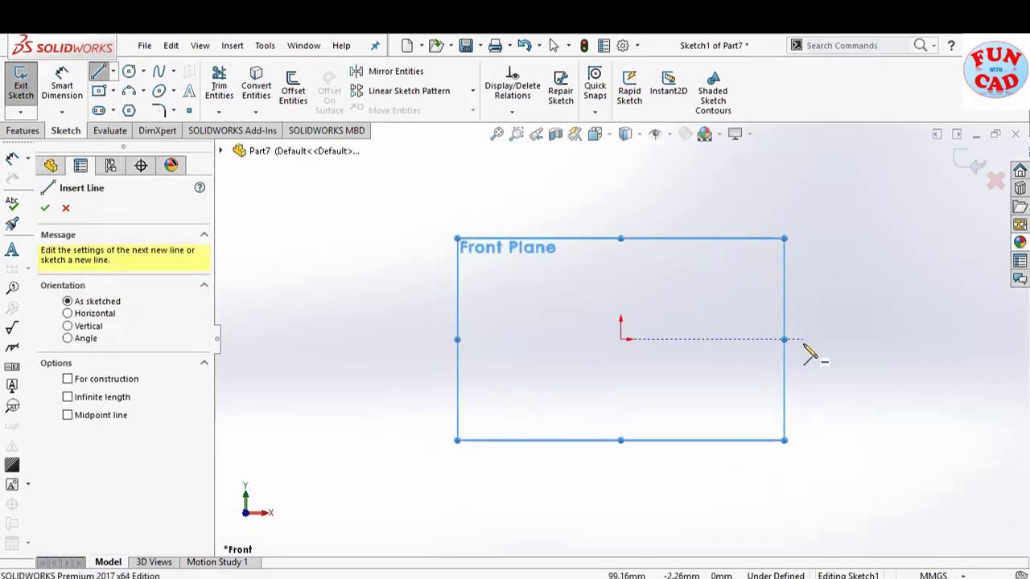
click(620, 339)
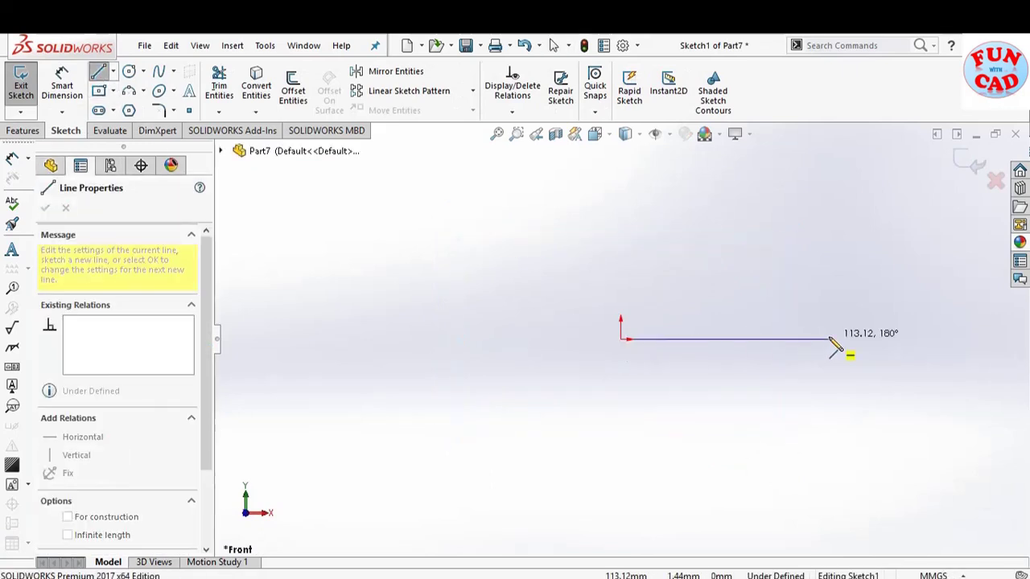
click(829, 338)
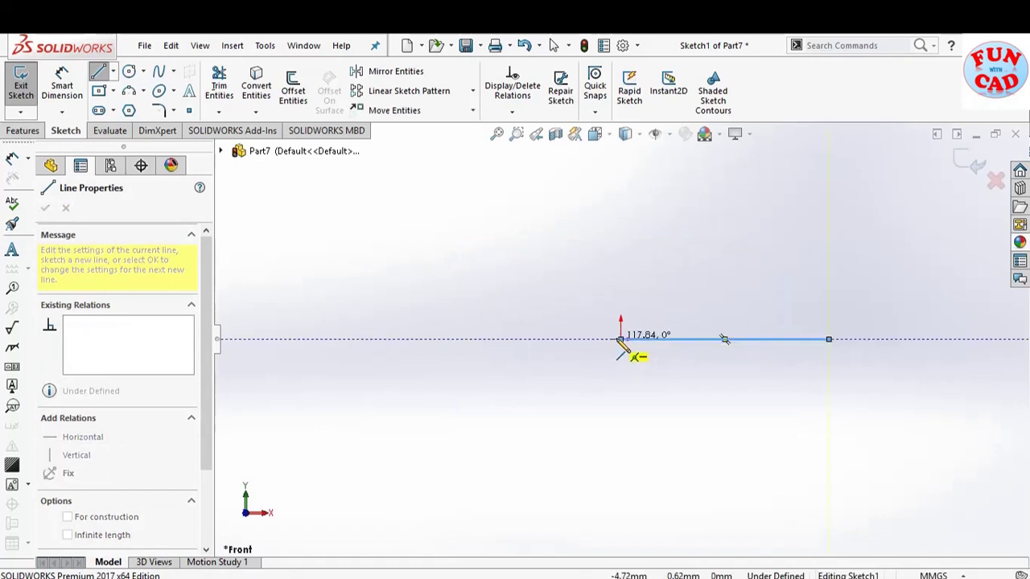
key(Escape)
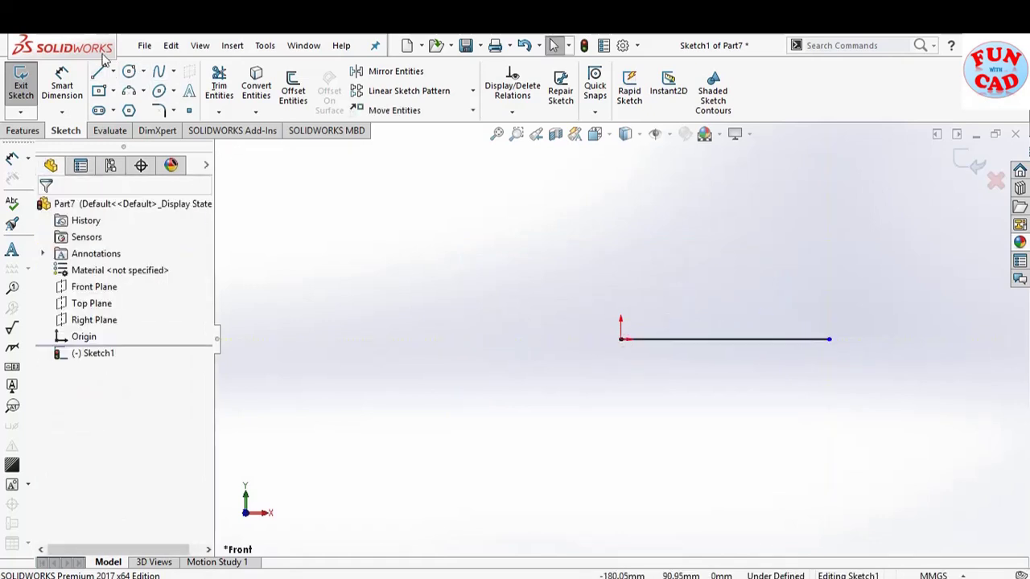
key(l)
click(620, 339)
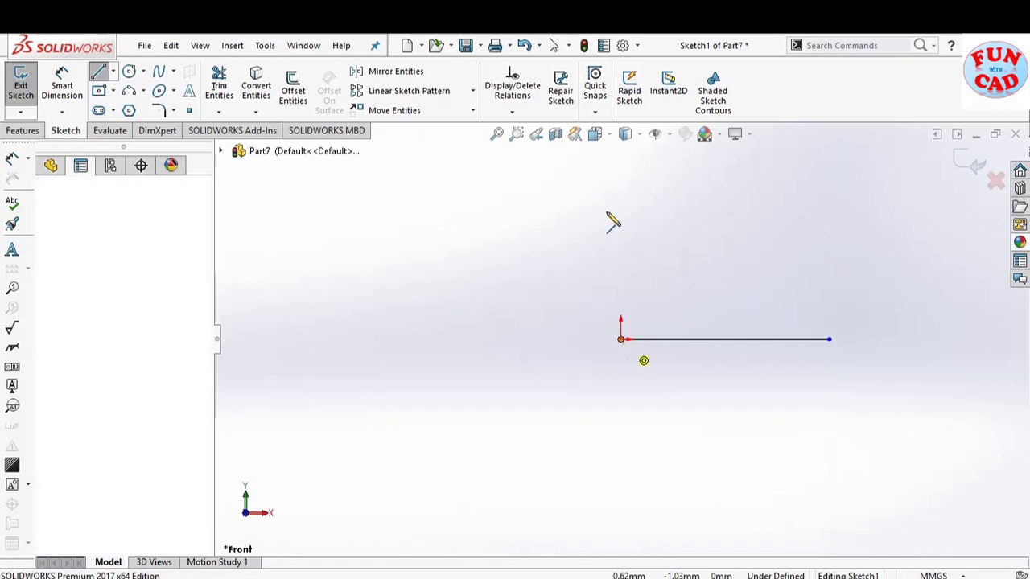
click(620, 226)
key(Escape)
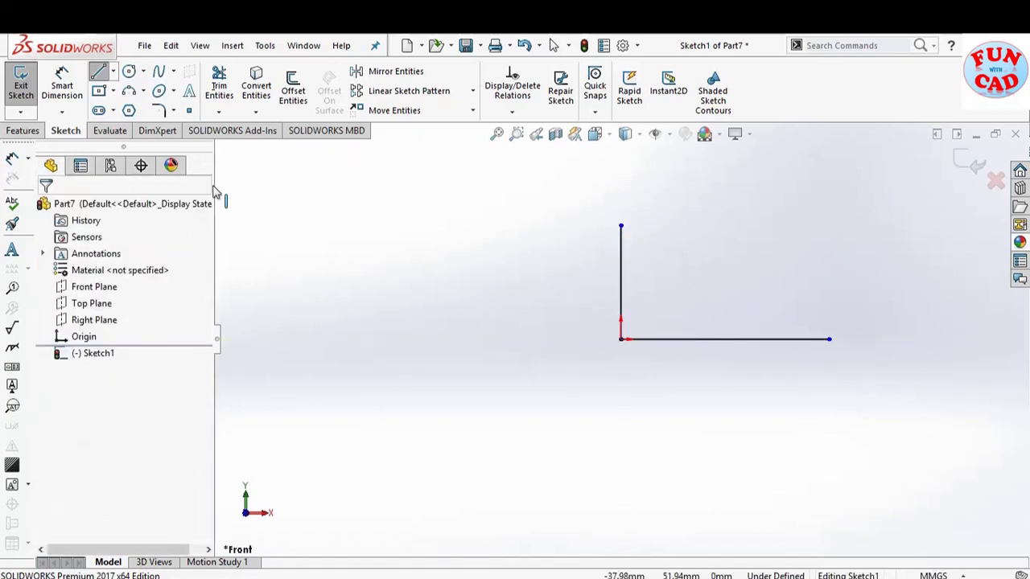
Dimension the base 1000 mm and the height 400 mm, and shape the closing slope with its lowest vertex at about X 530, Y 44 mm
click(74, 93)
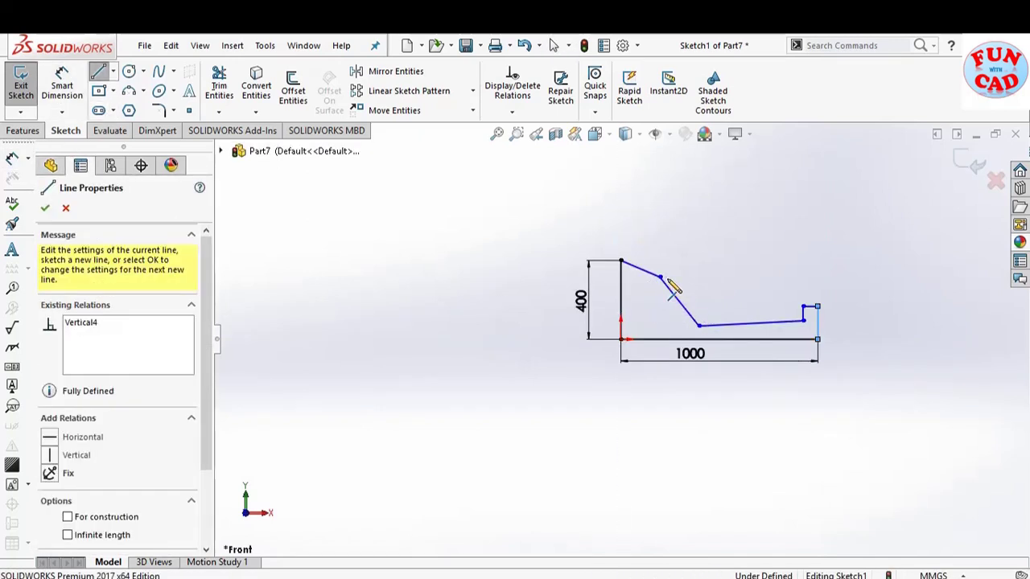
key(Escape)
drag(660, 278, 675, 283)
drag(698, 325, 726, 333)
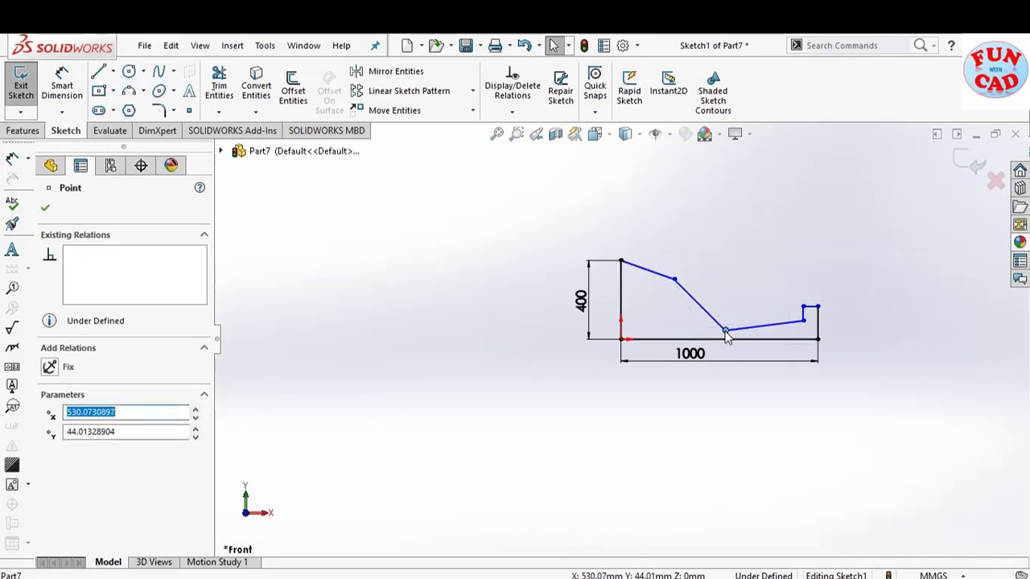
Add 100 mm sketch fillets to the upper and lower corners of the track profile's steep slope
click(158, 110)
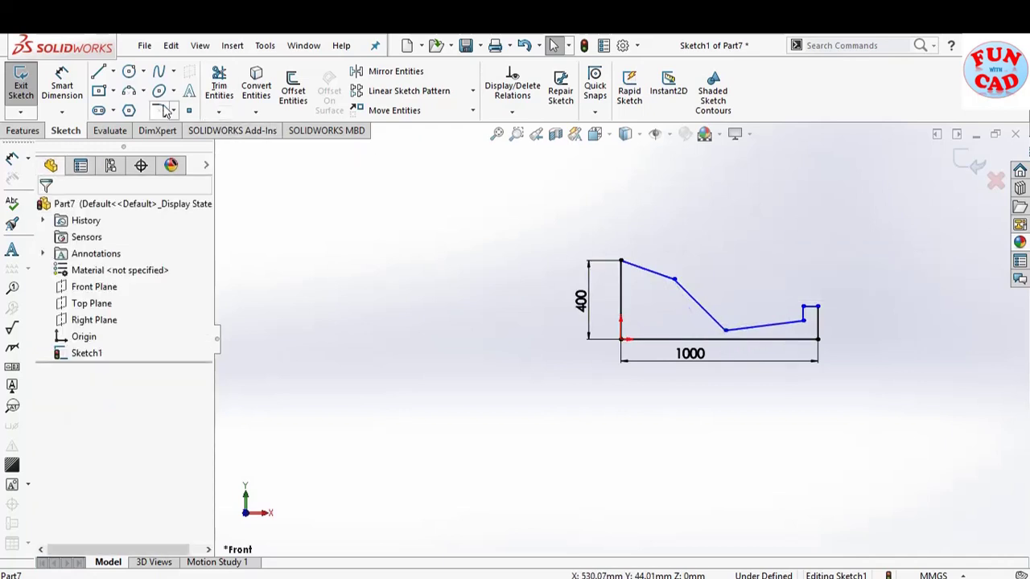
click(676, 281)
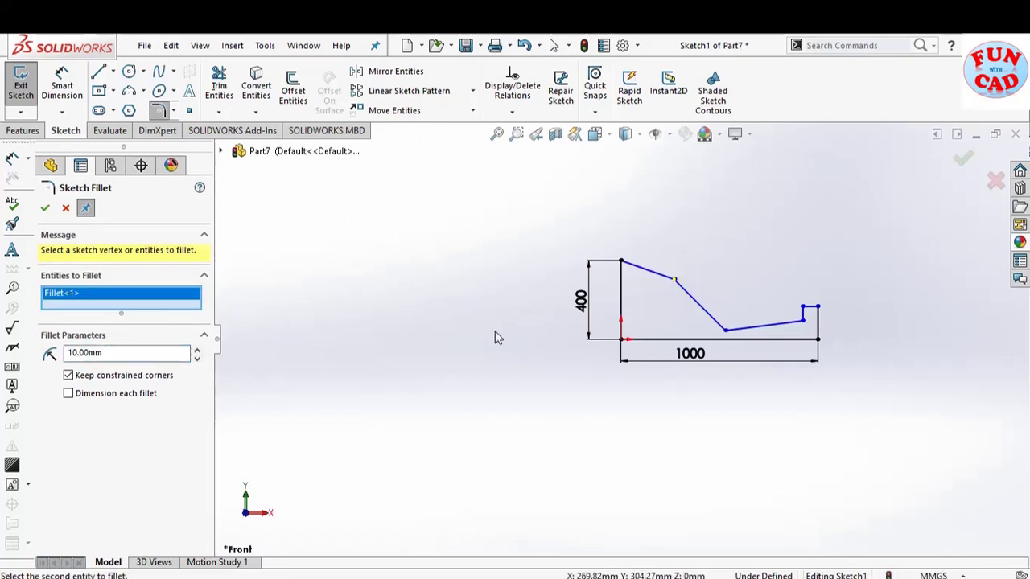
double_click(83, 356)
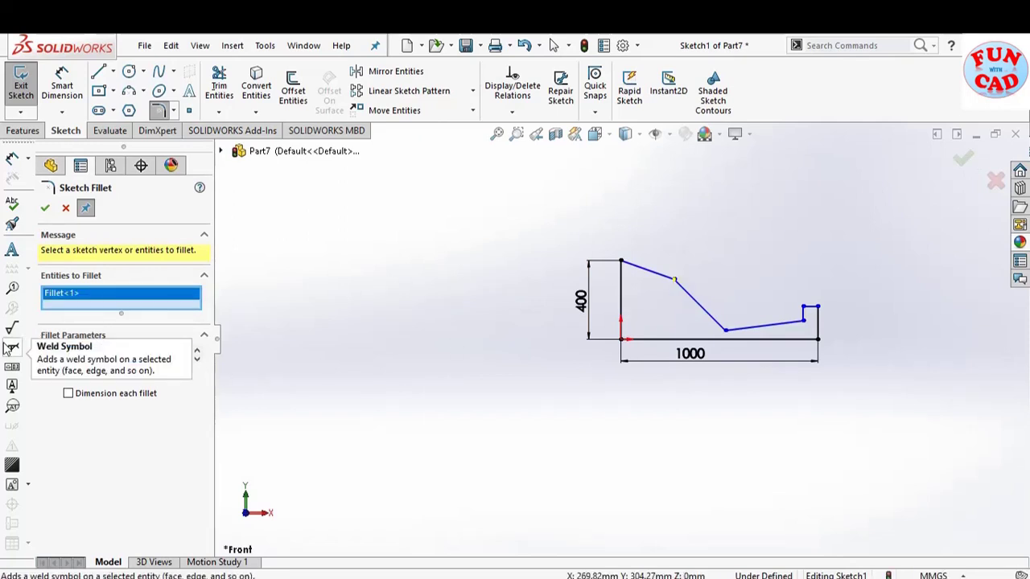
text(100)
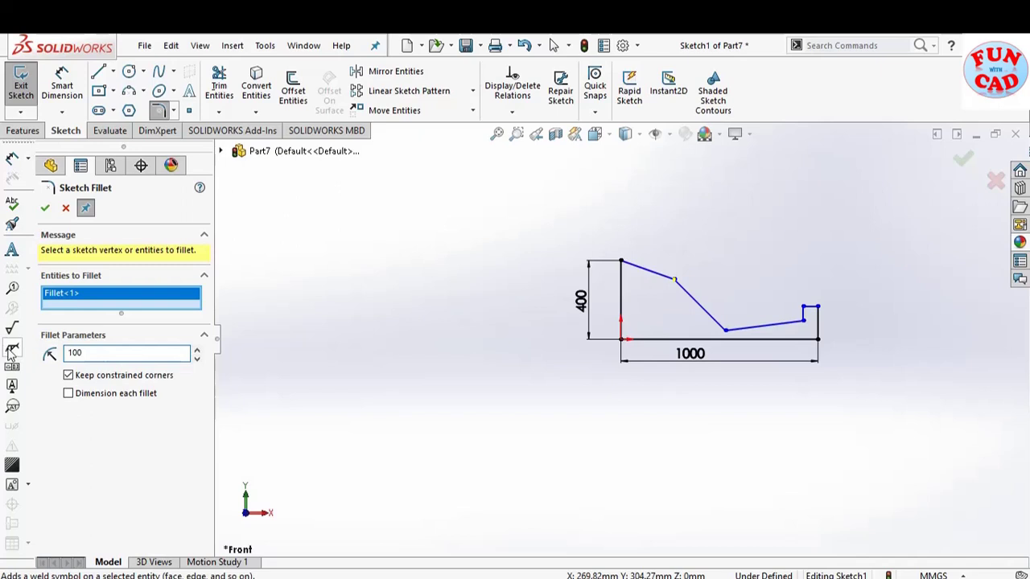
click(727, 331)
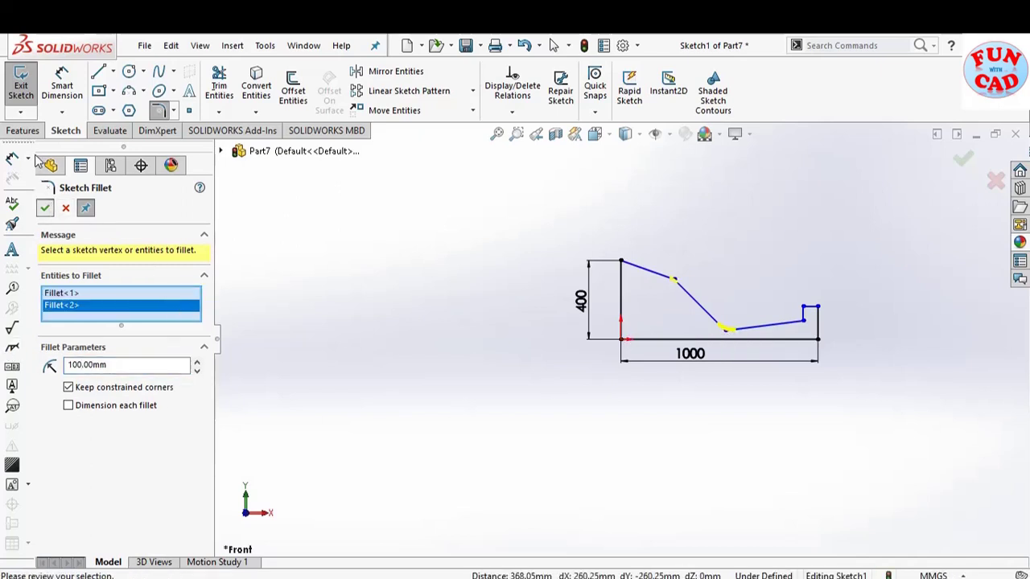
click(44, 208)
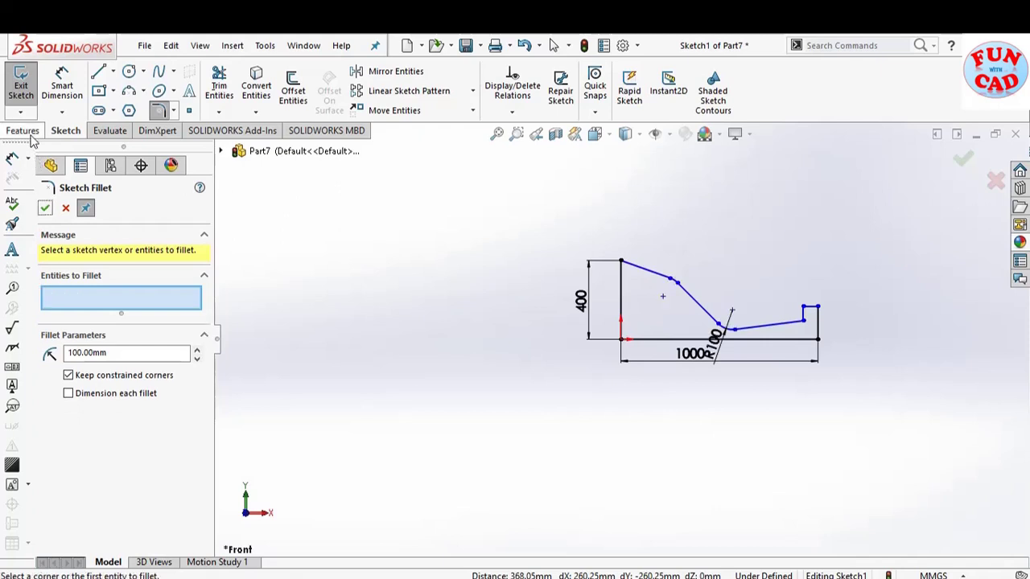
Extrude the closed track profile as a blind boss 100 mm deep from the sketch plane
click(23, 130)
click(962, 164)
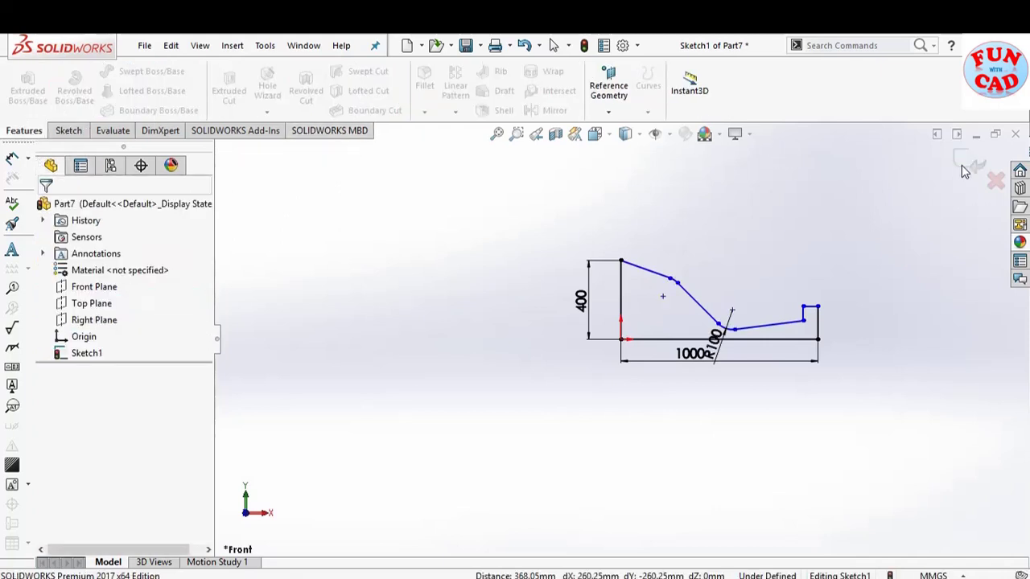
click(28, 90)
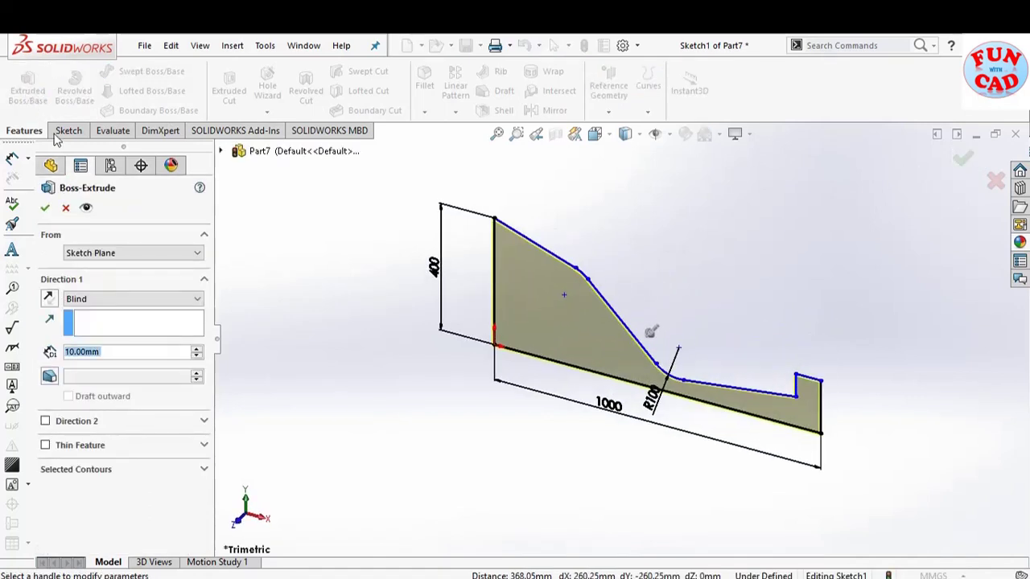
text(100)
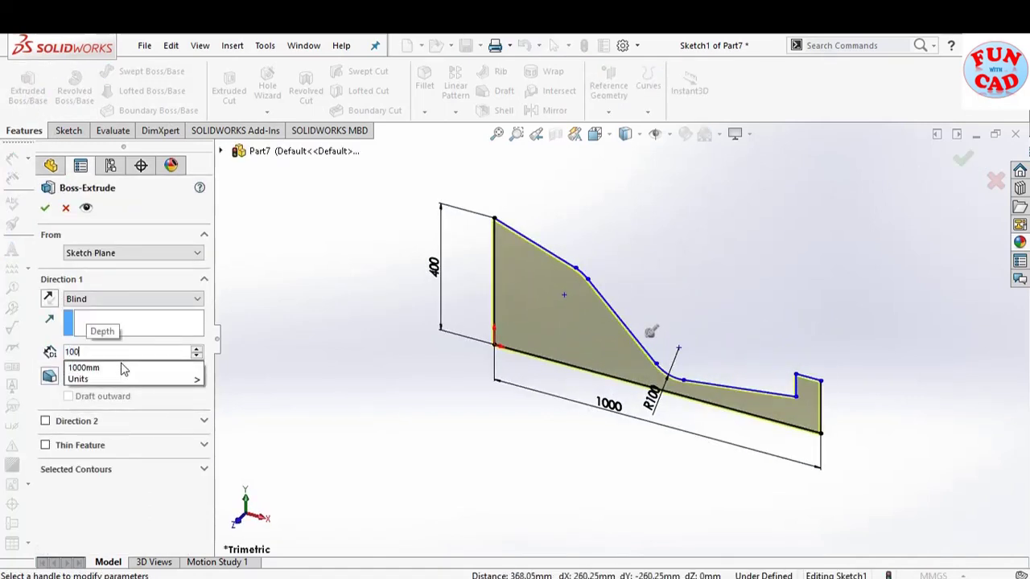
key(Return)
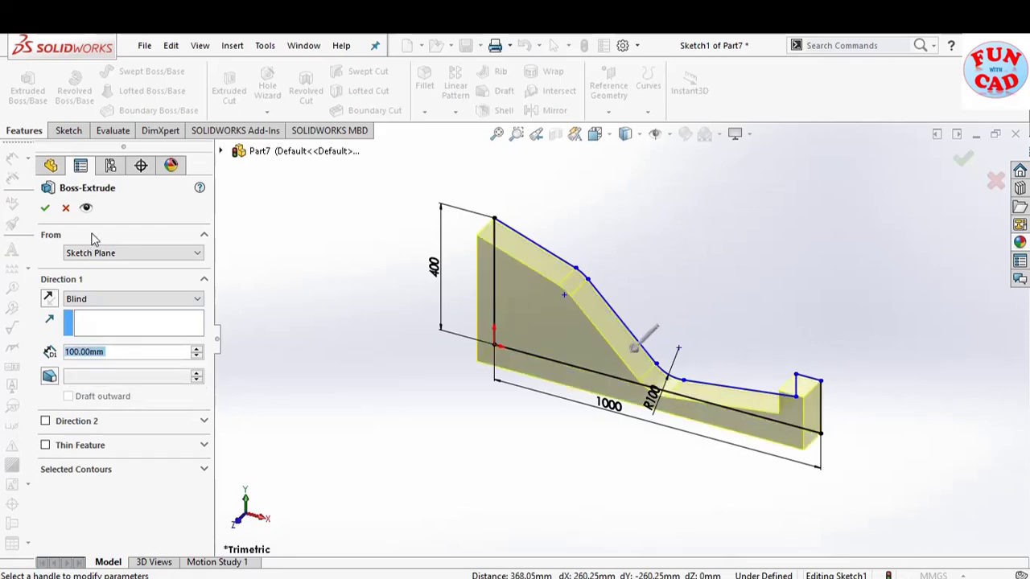
click(45, 209)
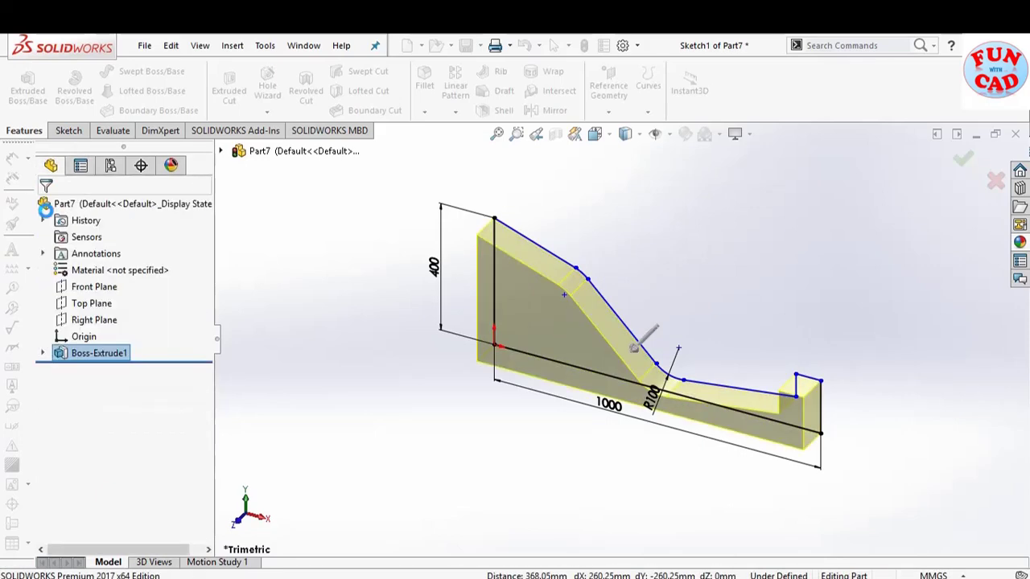
Apply a green color appearance to the whole track part, and save it as TRACK in the Project1 folder
right_click(85, 353)
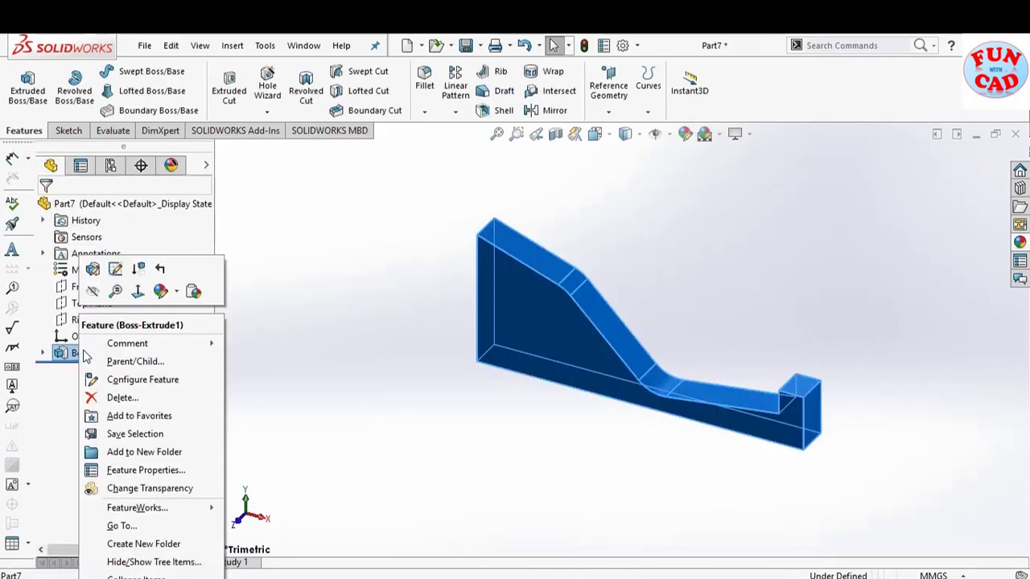
click(160, 292)
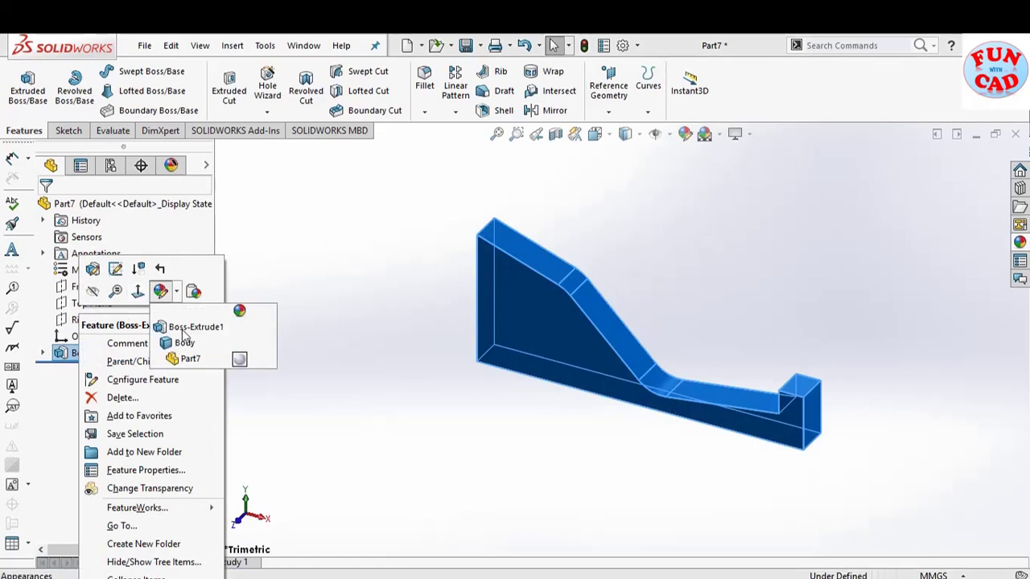
click(189, 359)
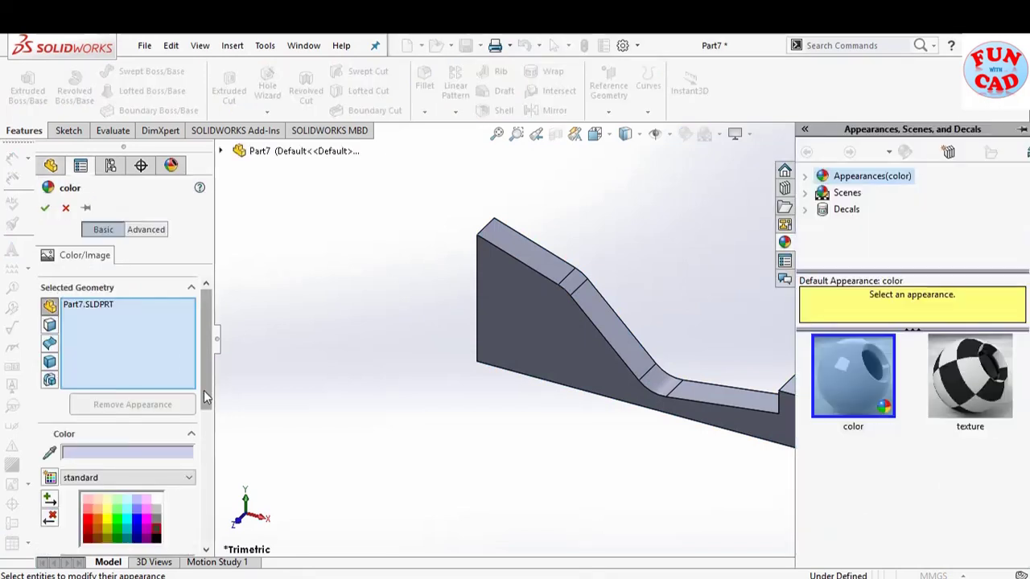
scroll(204, 391, down, 1)
click(116, 480)
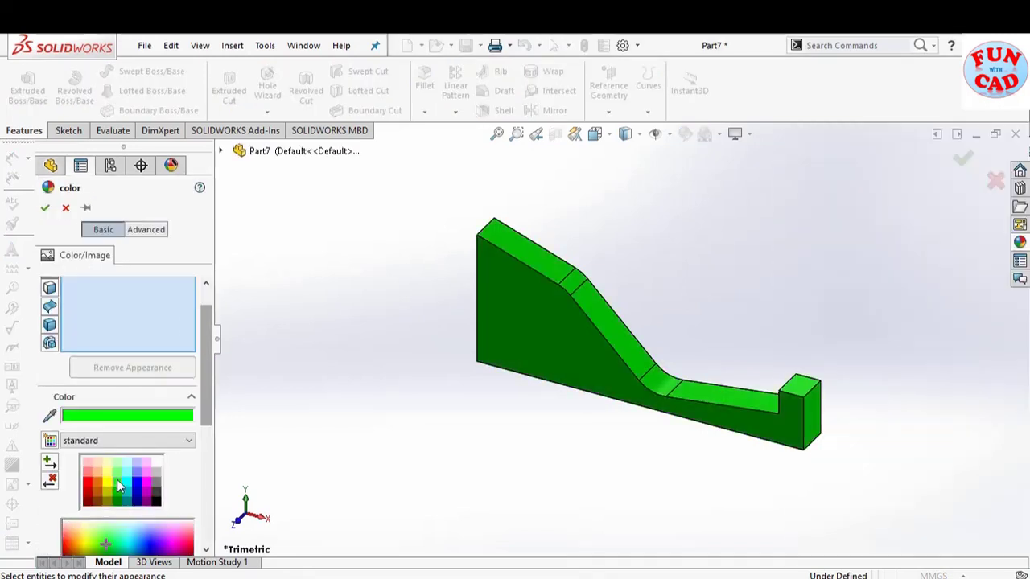
click(46, 209)
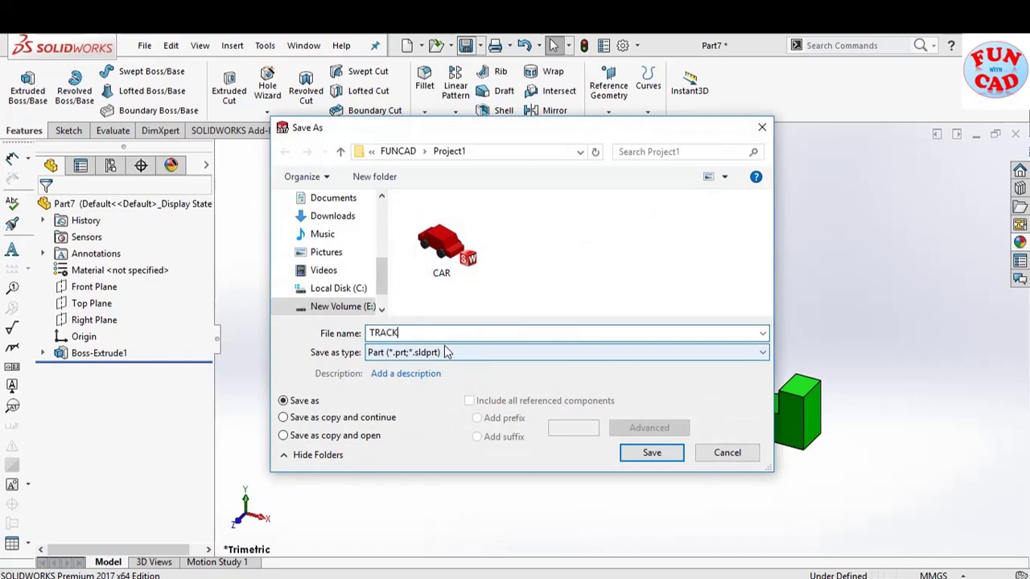
click(639, 453)
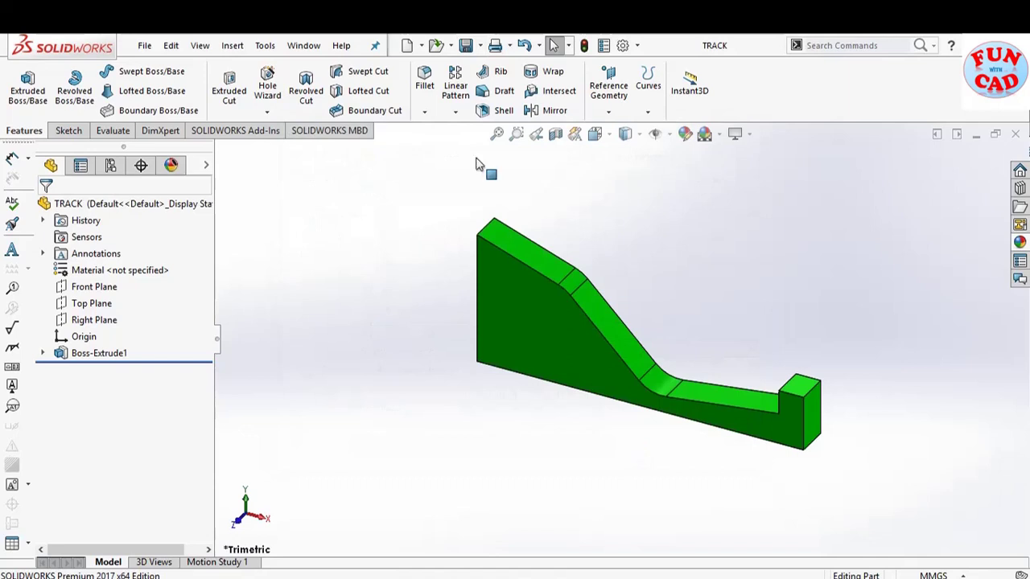
Create a new assembly with the TRACK part placed as its first component, and set the document units to MMGS
click(408, 48)
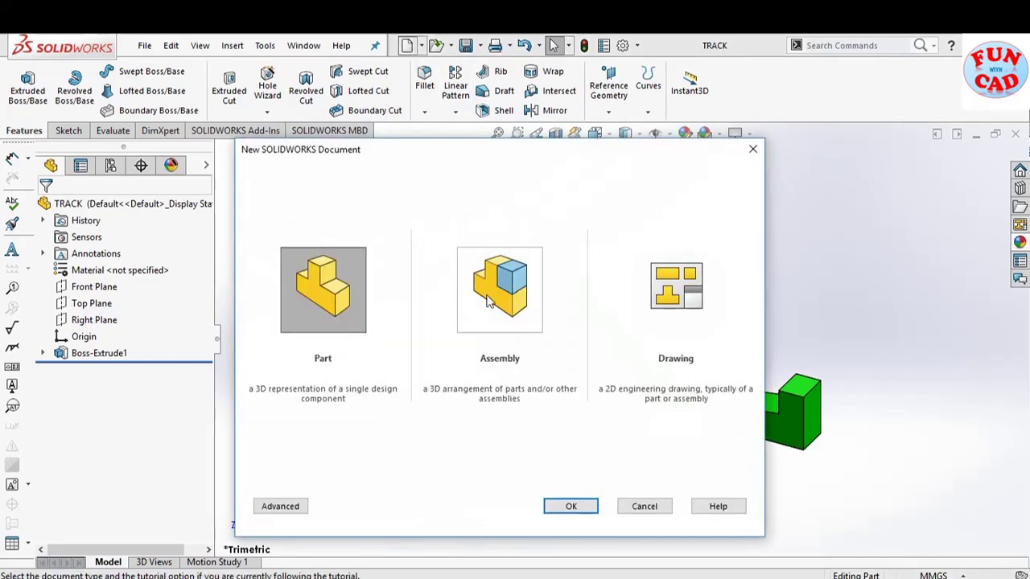
click(490, 302)
click(571, 507)
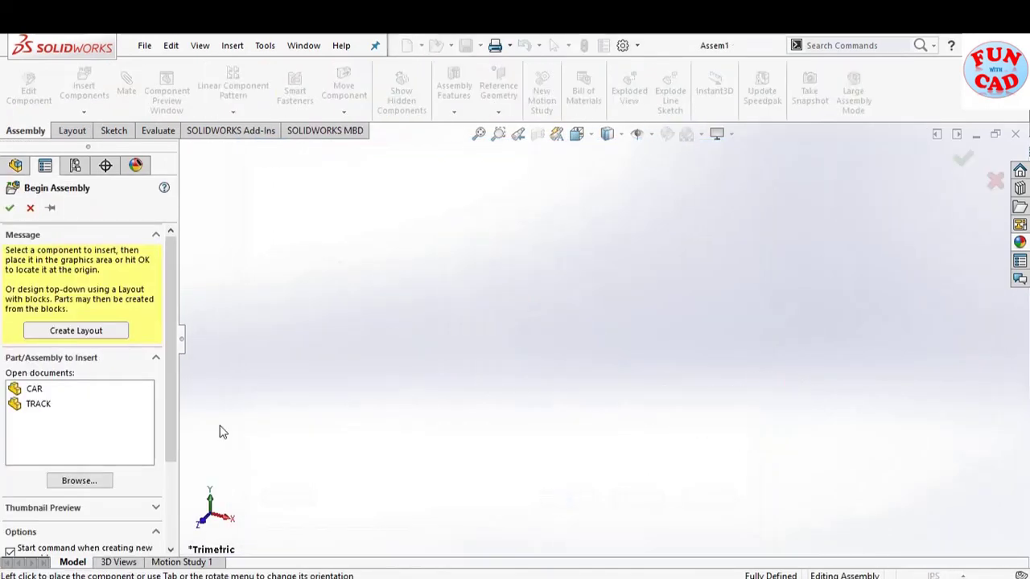
click(39, 404)
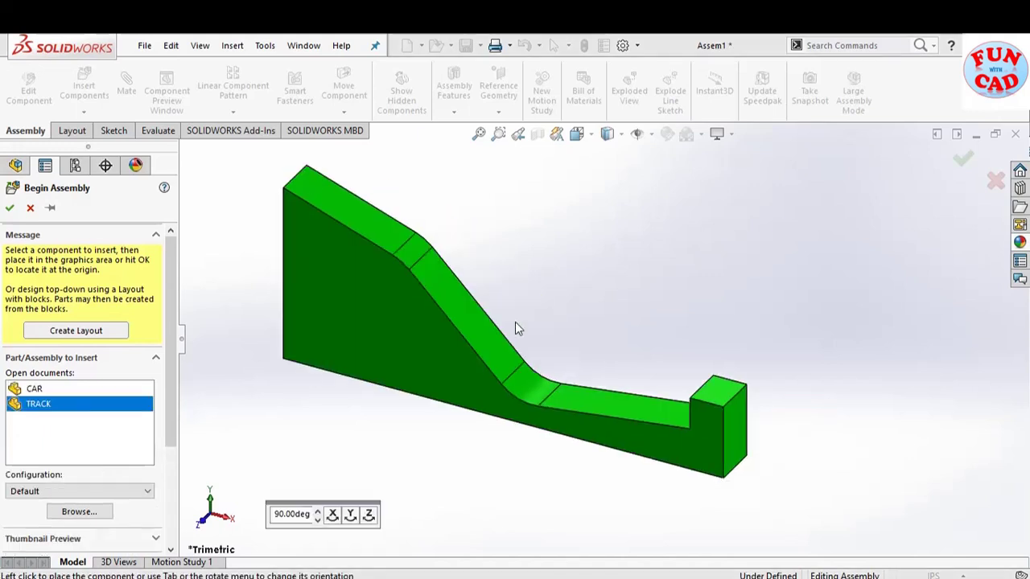
click(554, 330)
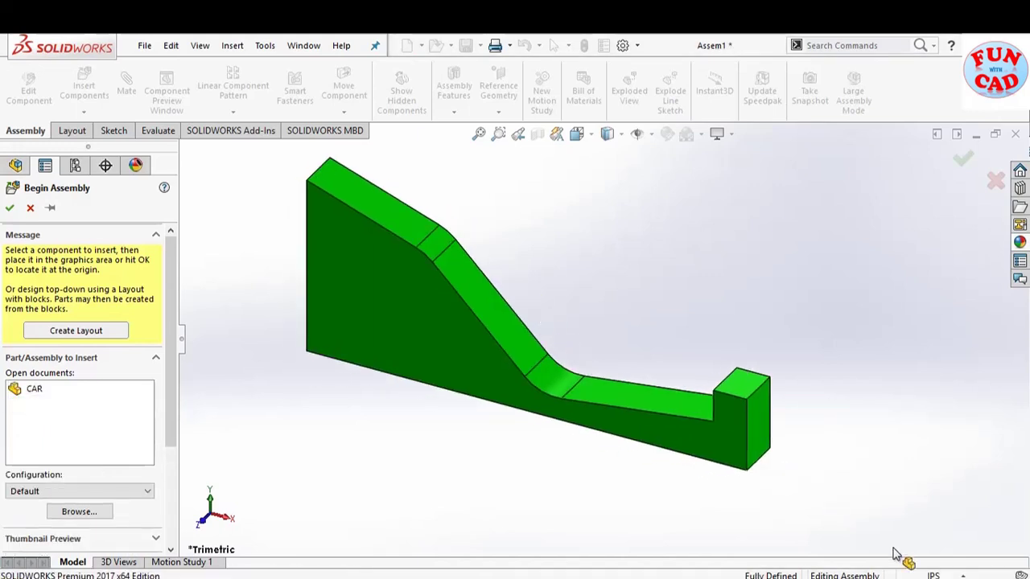
click(933, 575)
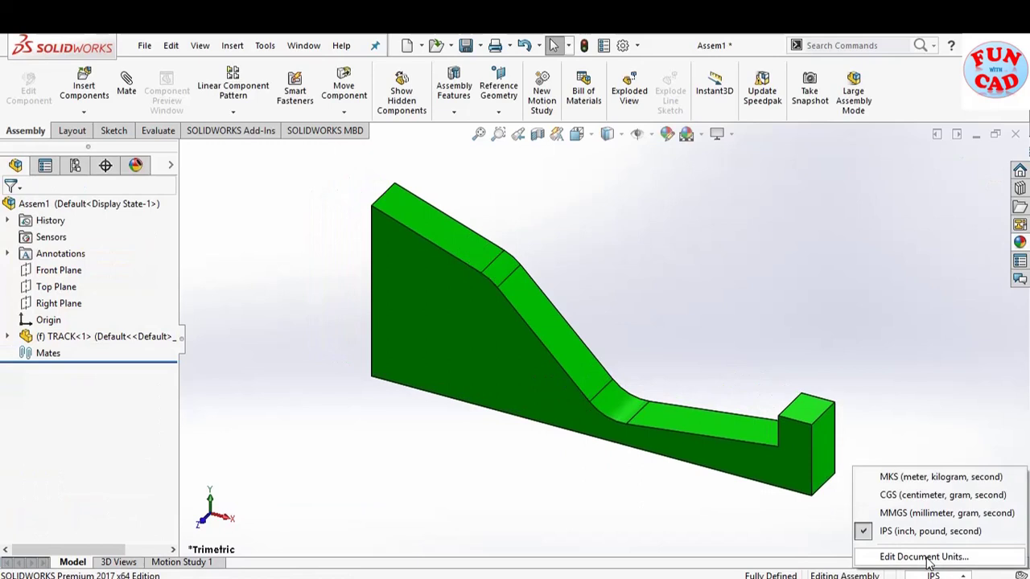
click(920, 512)
Insert the CAR part into the assembly just above the track's high end
click(85, 89)
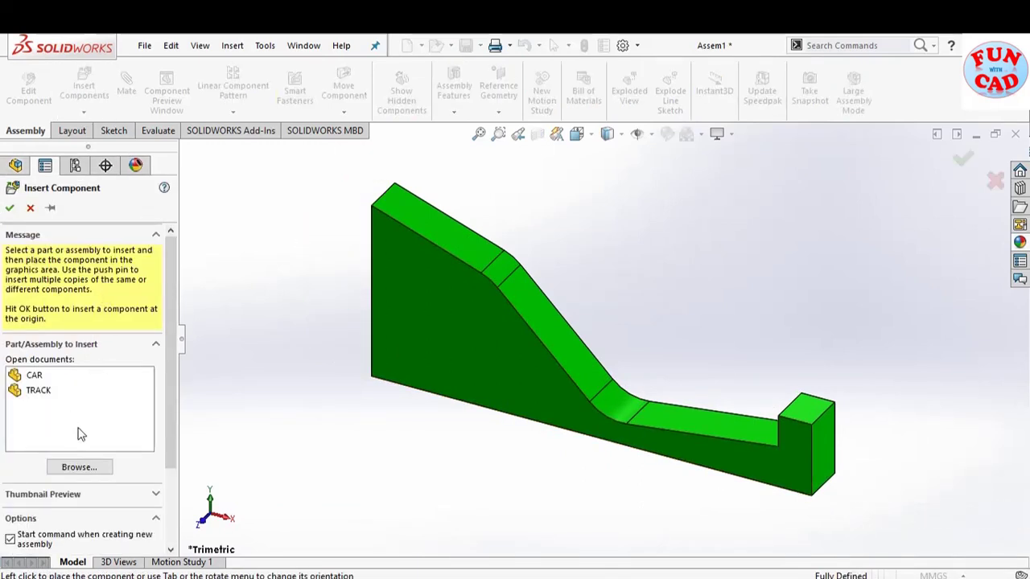
click(46, 378)
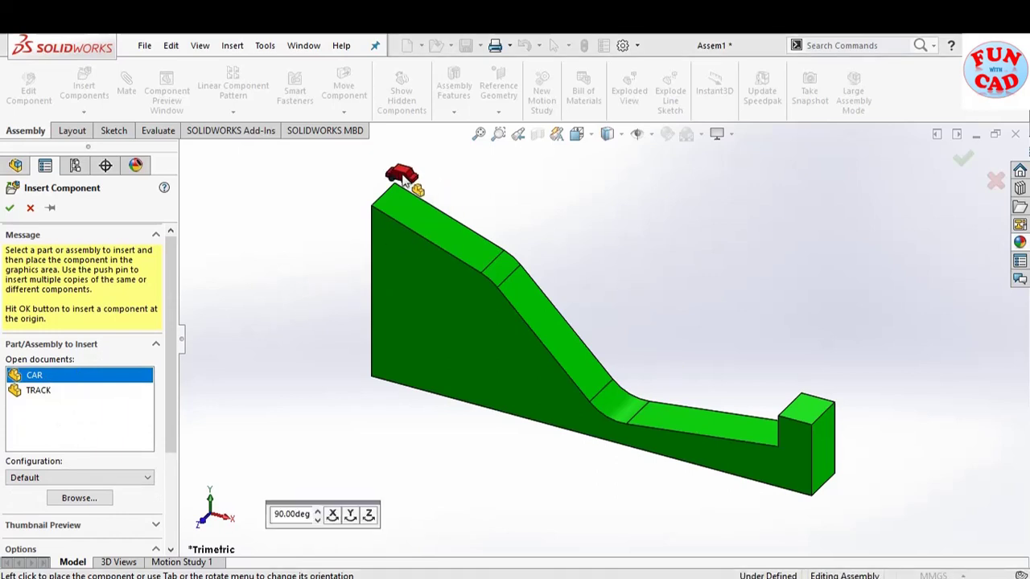
click(396, 202)
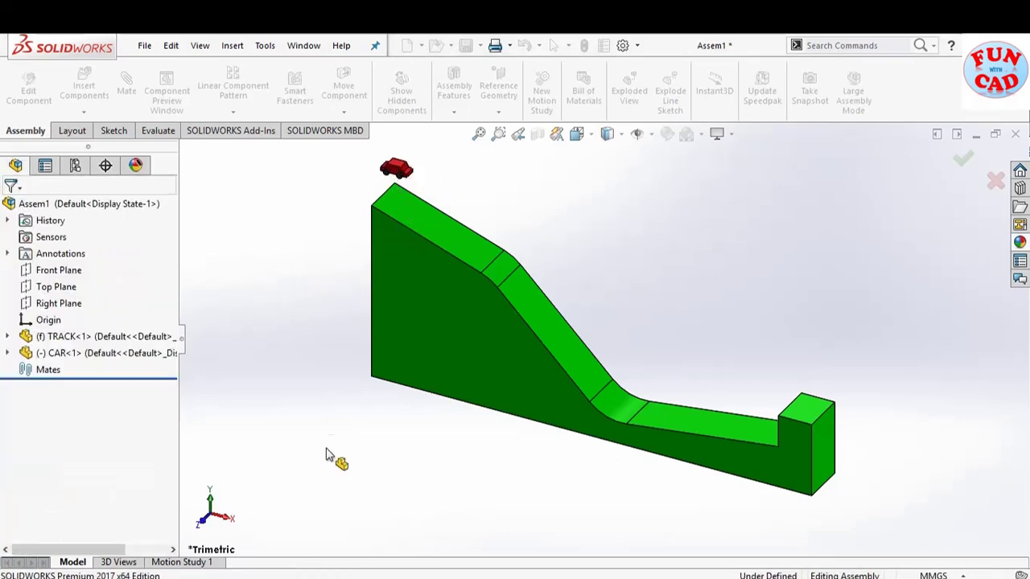
In the right view, move the car sideways until it sits about midway above the track's width
key(ctrl+4)
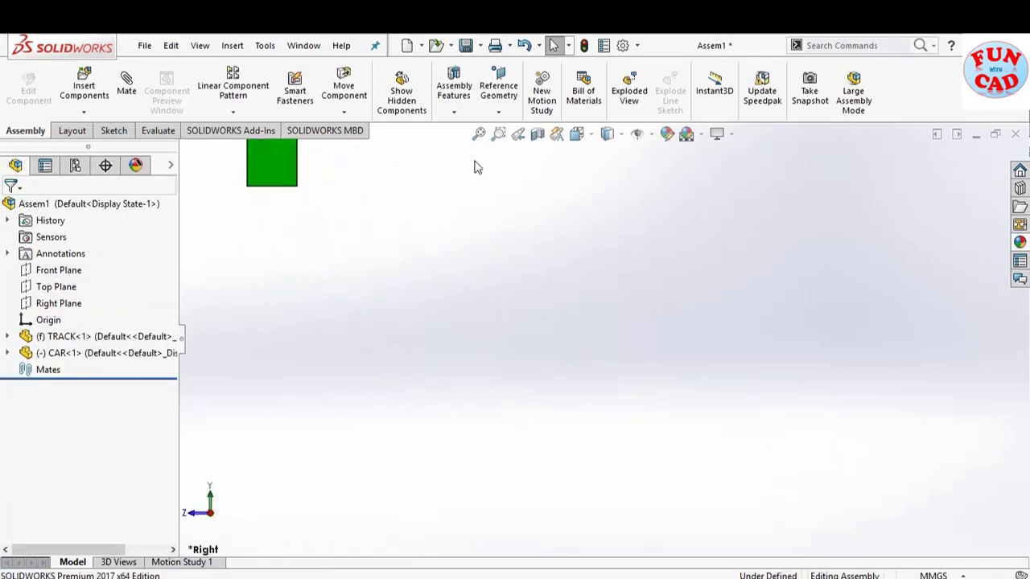
click(480, 135)
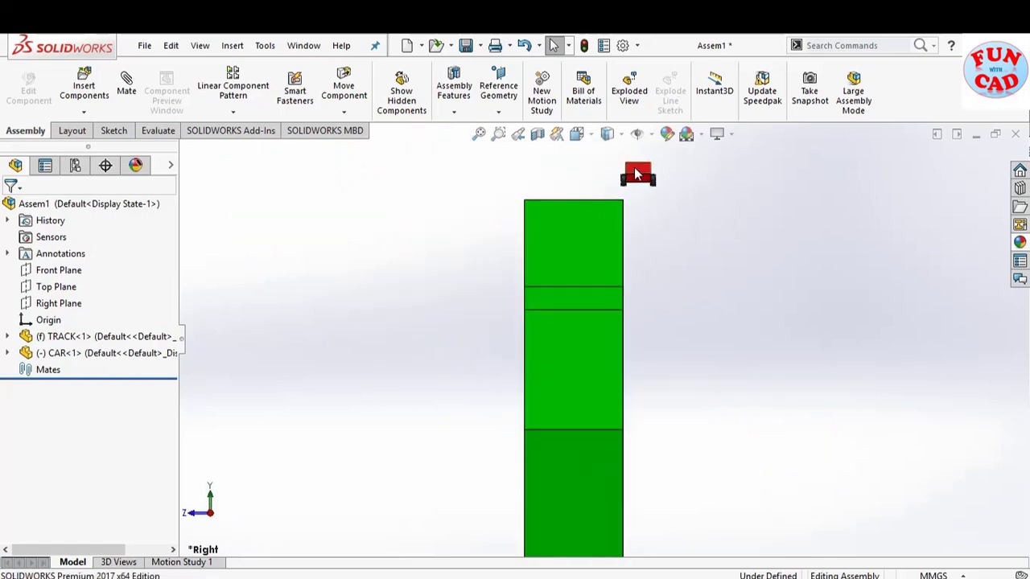
drag(636, 174, 563, 169)
click(561, 167)
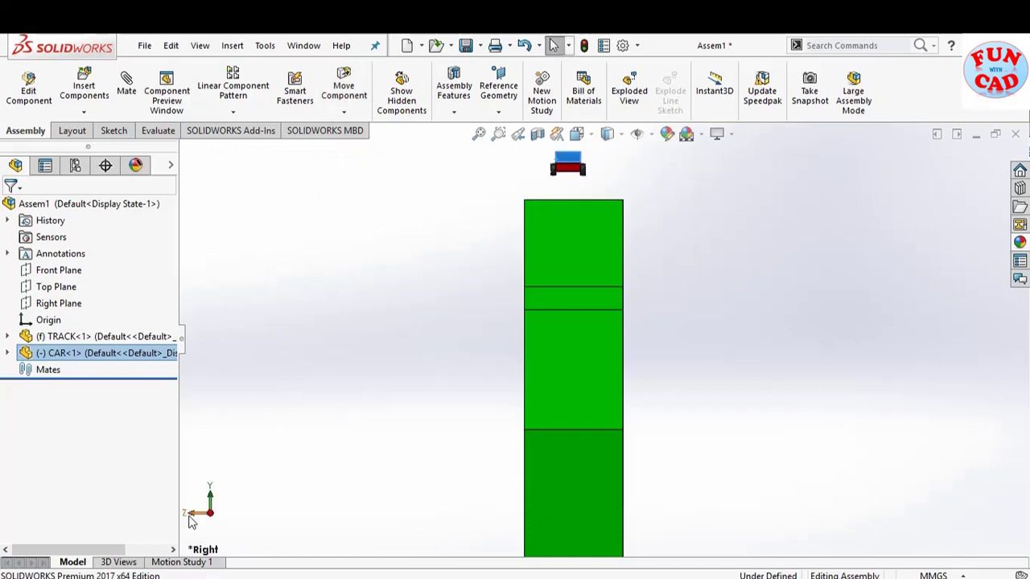
In the front view, move the car forward until its whole length is above the start of the upper slope
click(191, 514)
click(479, 133)
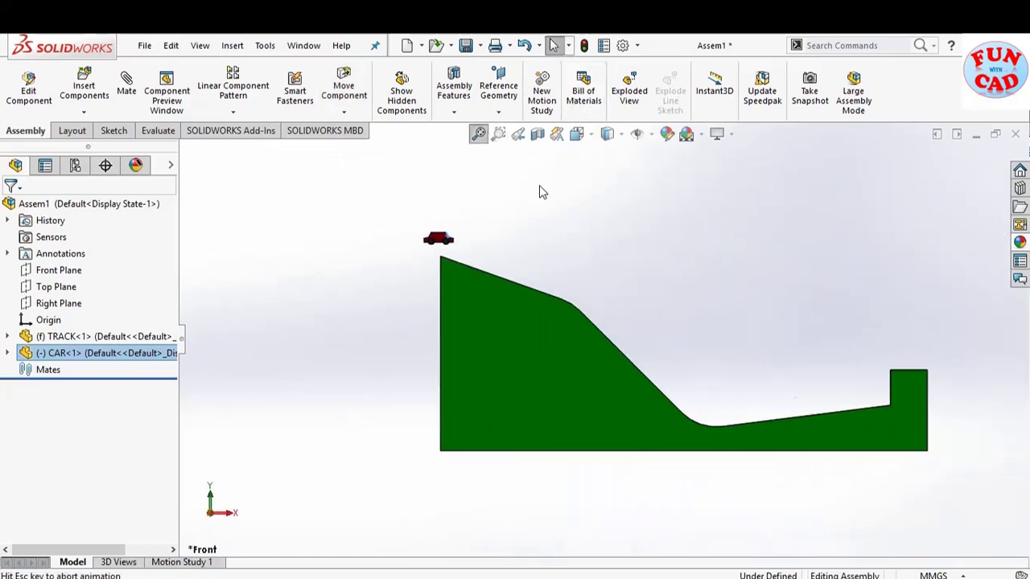
scroll(427, 295, down, 3)
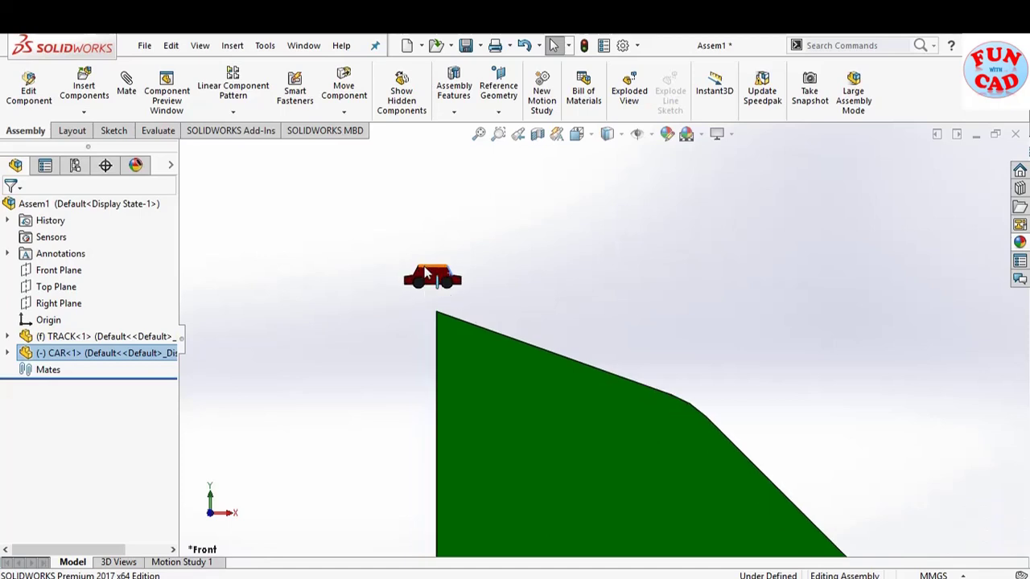
drag(435, 278, 460, 279)
click(537, 299)
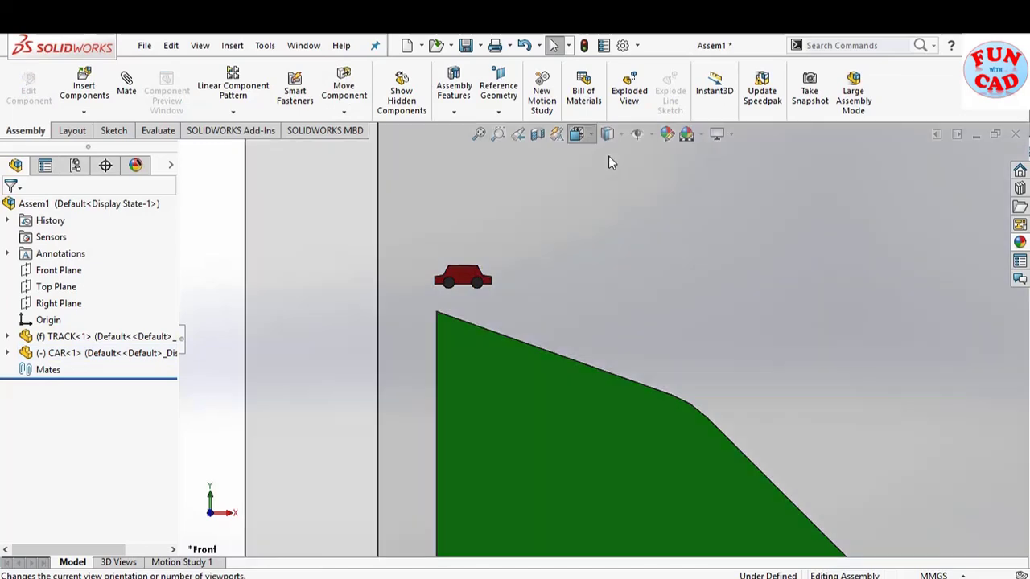
Show the assembly in isometric view, then rebuild and save it as Assem1 in the Project1 folder
click(592, 135)
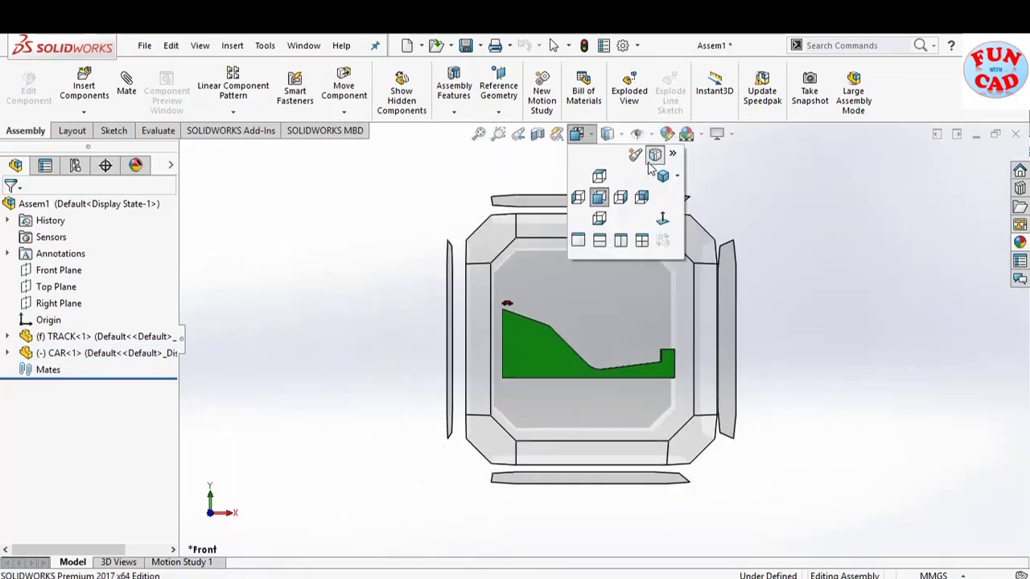
key(ctrl+7)
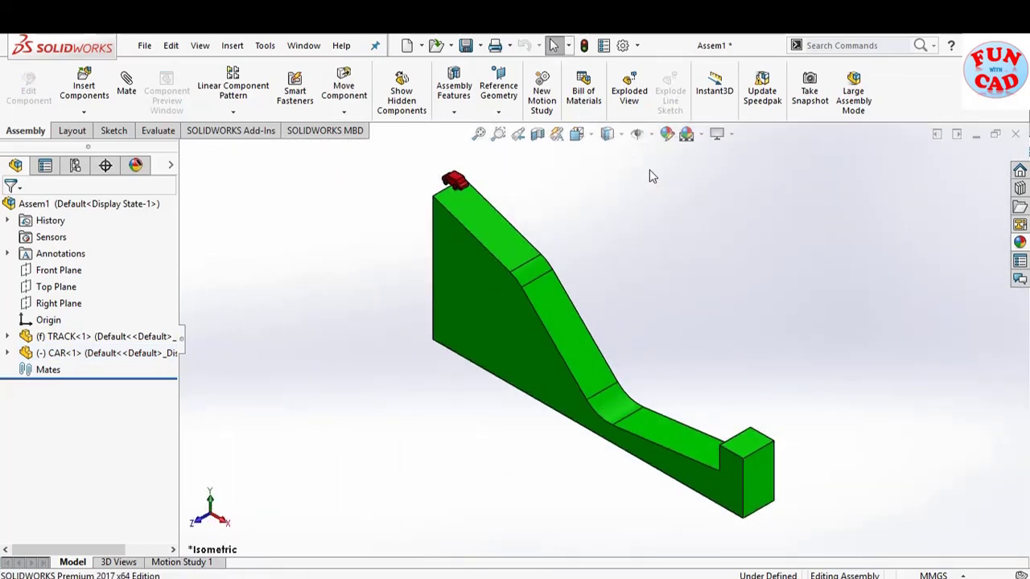
click(467, 46)
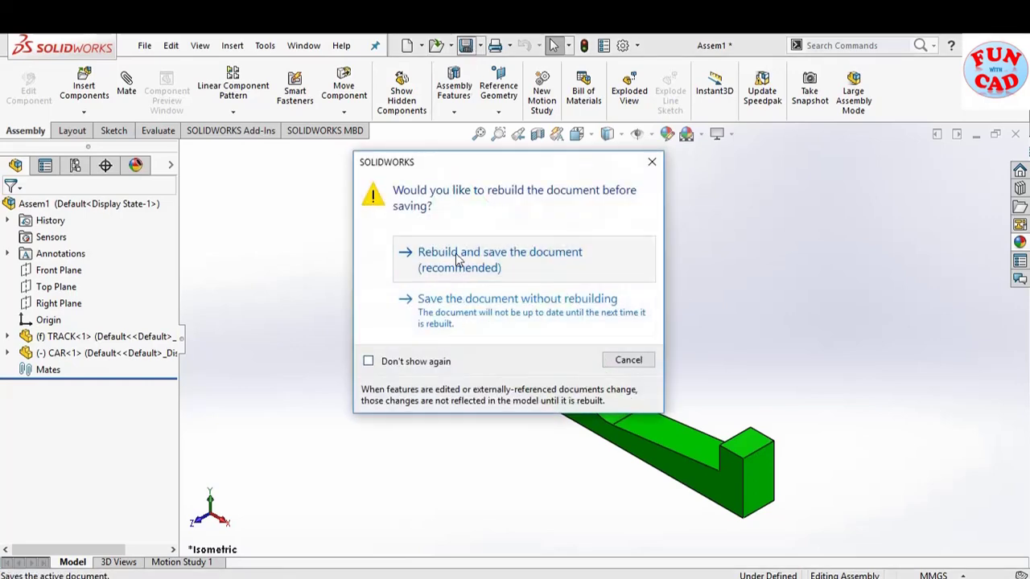
click(456, 259)
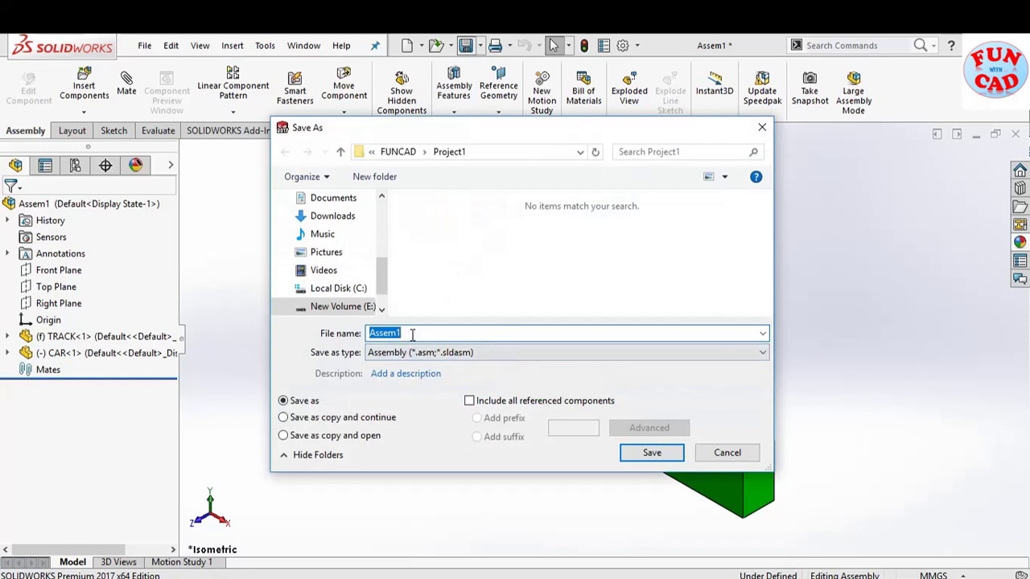
click(650, 453)
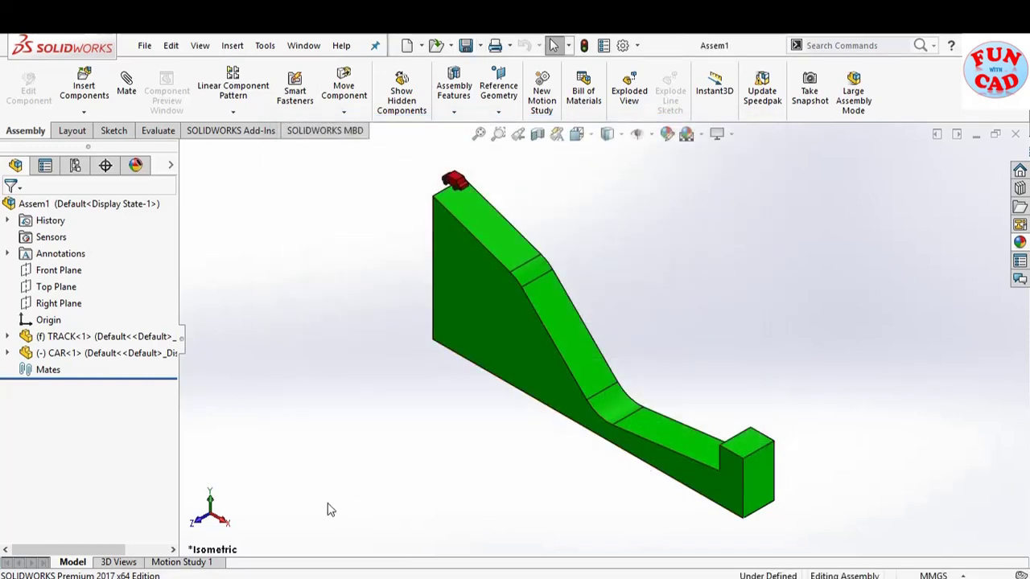
Open Motion Study 1 with its timeline expanded, and set the study type to Basic Motion
click(180, 563)
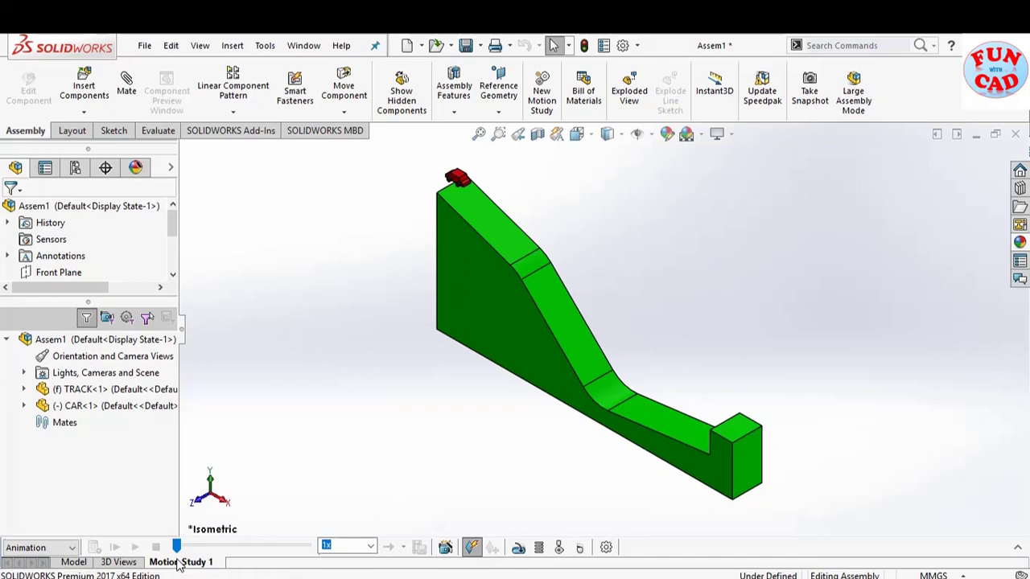
click(1019, 549)
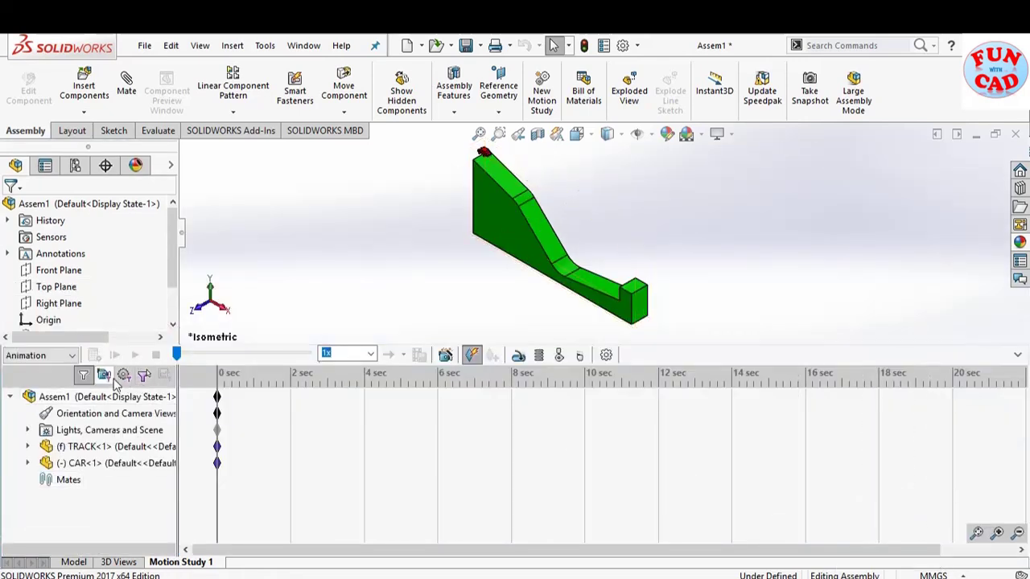
click(73, 356)
click(34, 386)
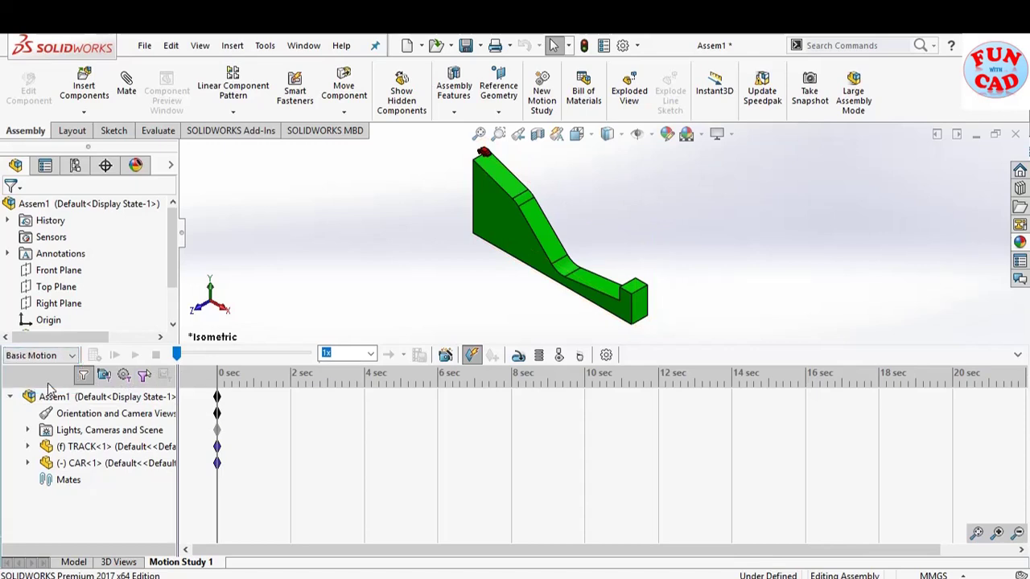
Add gravity of 9806.65 mm/s^2 to the motion study, acting downward along the Y axis
click(580, 356)
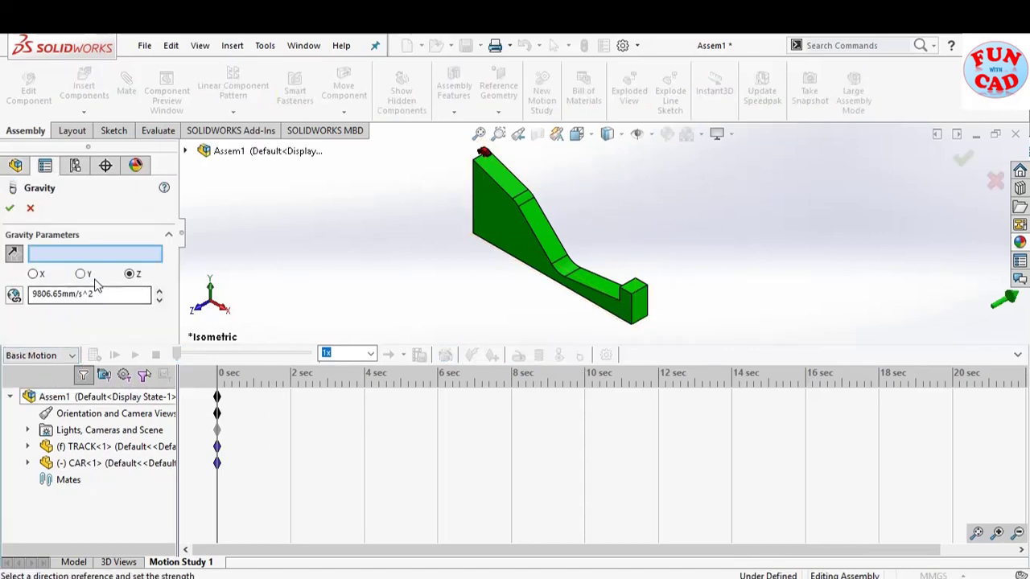
click(82, 274)
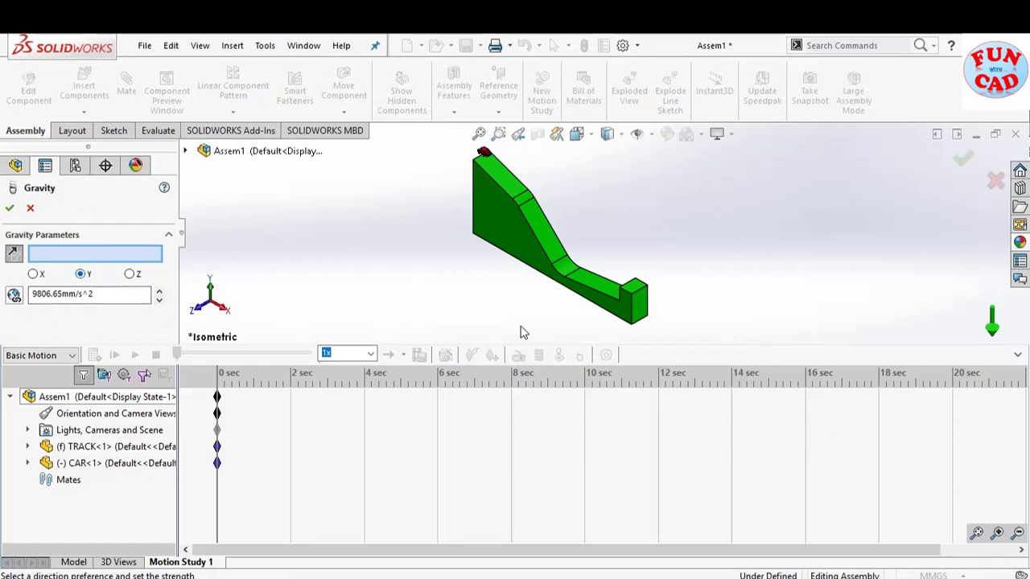
click(10, 207)
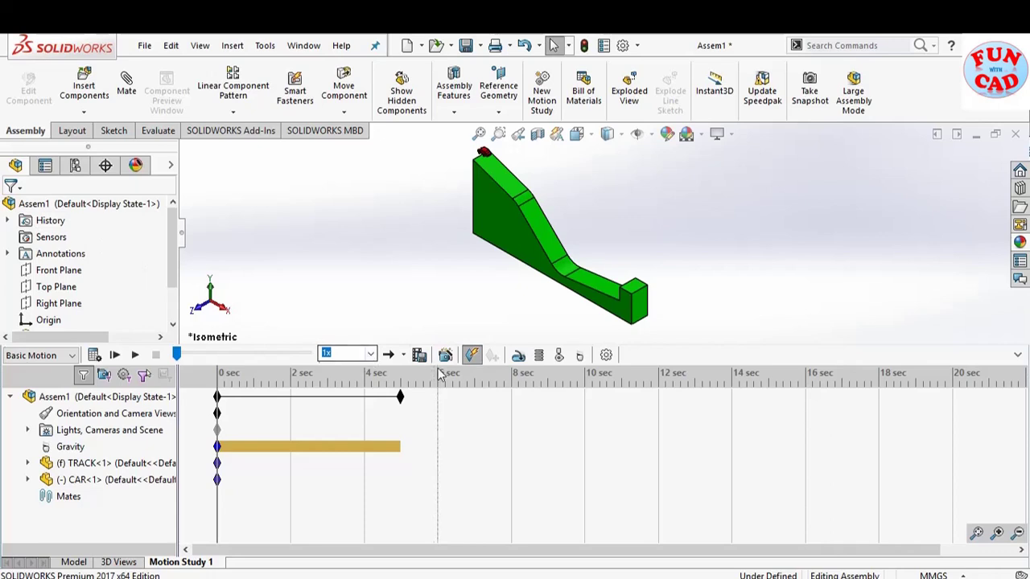
Add a solid body contact between the CAR and TRACK components
click(555, 360)
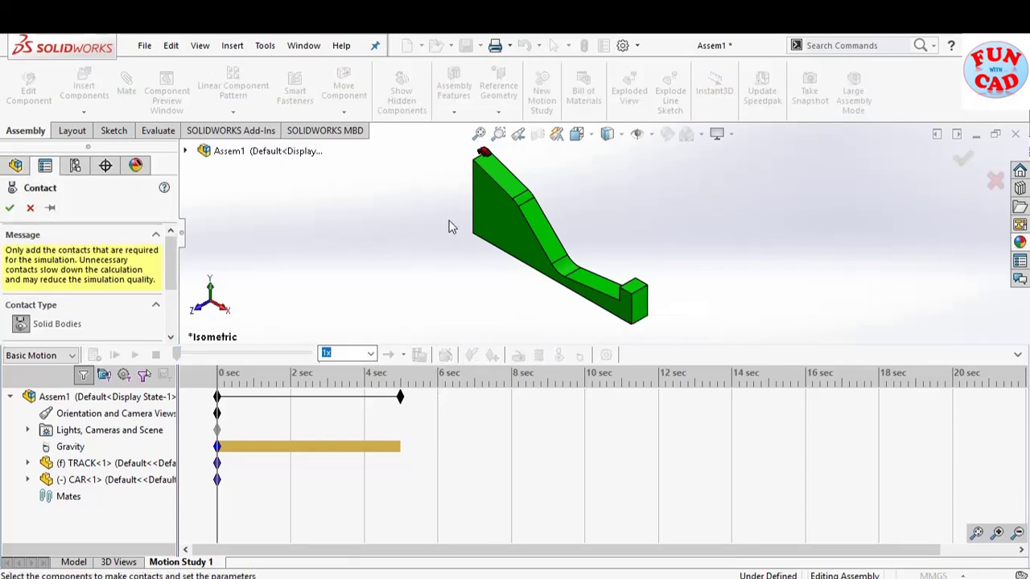
drag(445, 140, 668, 328)
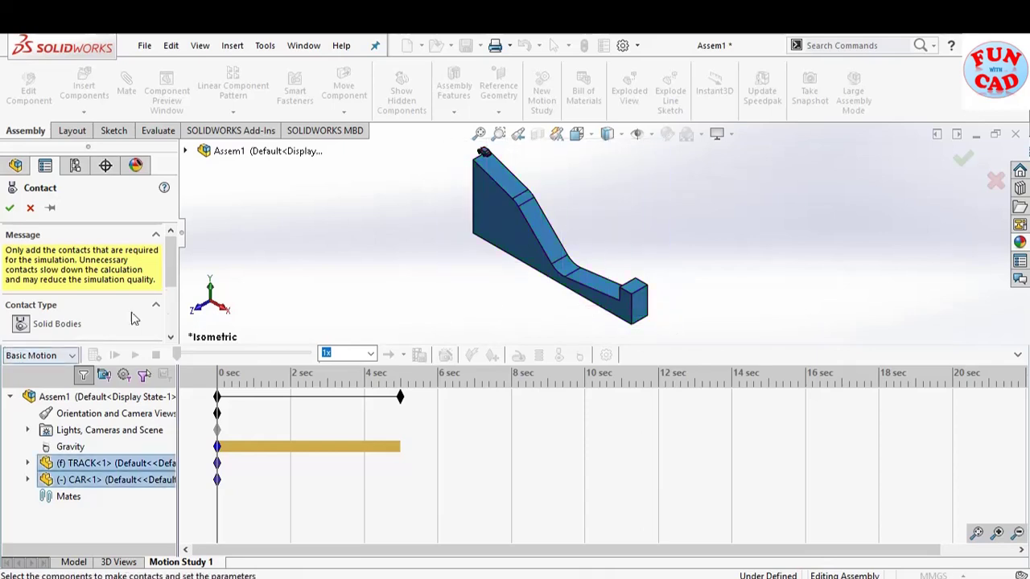
drag(169, 261, 179, 330)
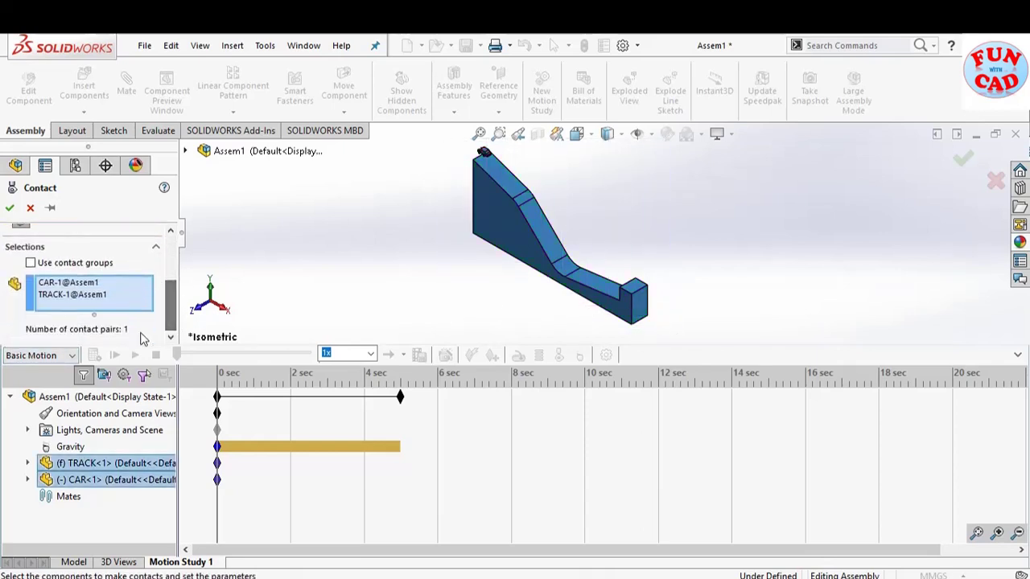
click(10, 211)
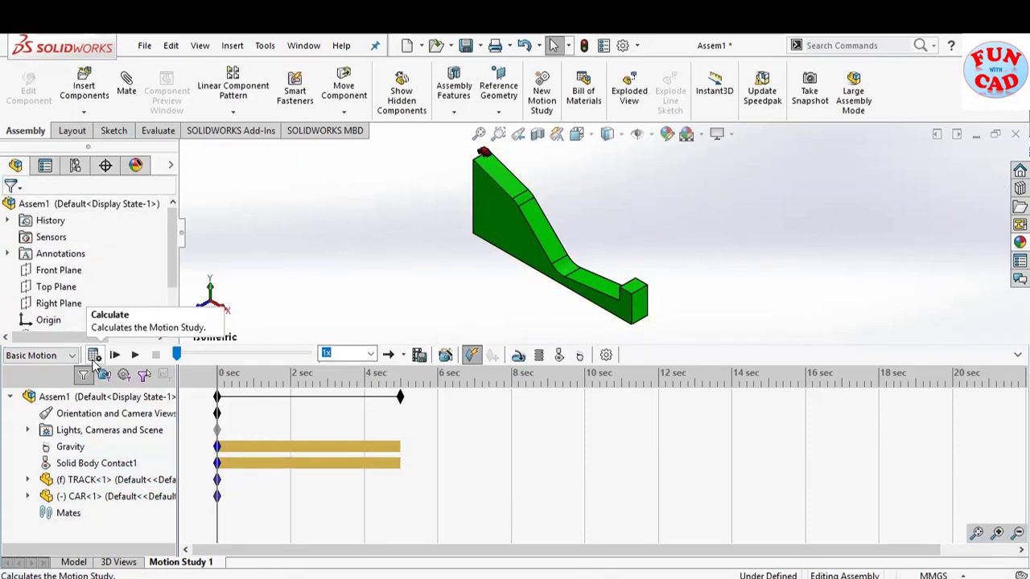
Raise the Basic Motion geometry accuracy and 3D contact resolution to high, and calculate the motion study
click(606, 356)
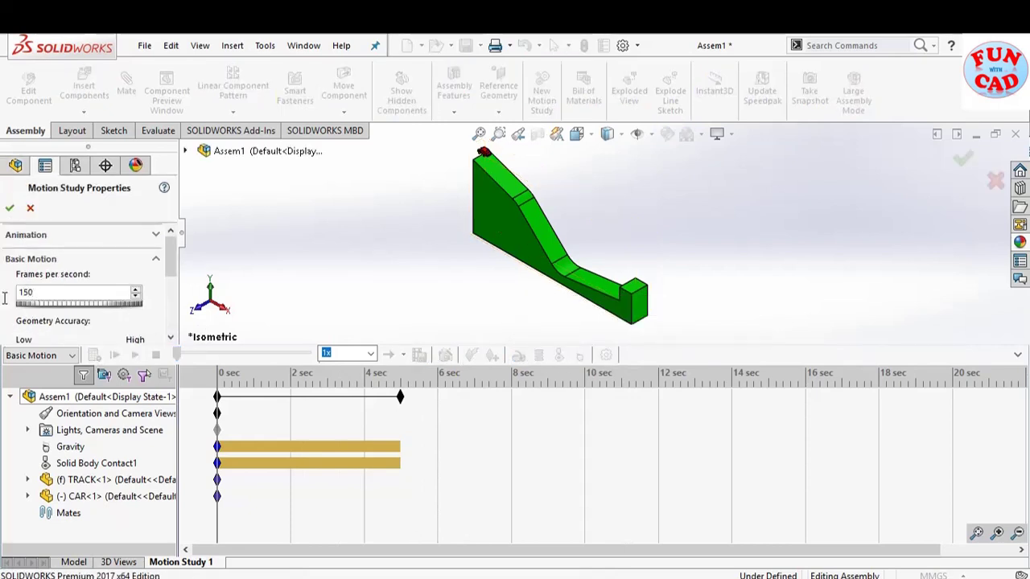
scroll(166, 281, down, 3)
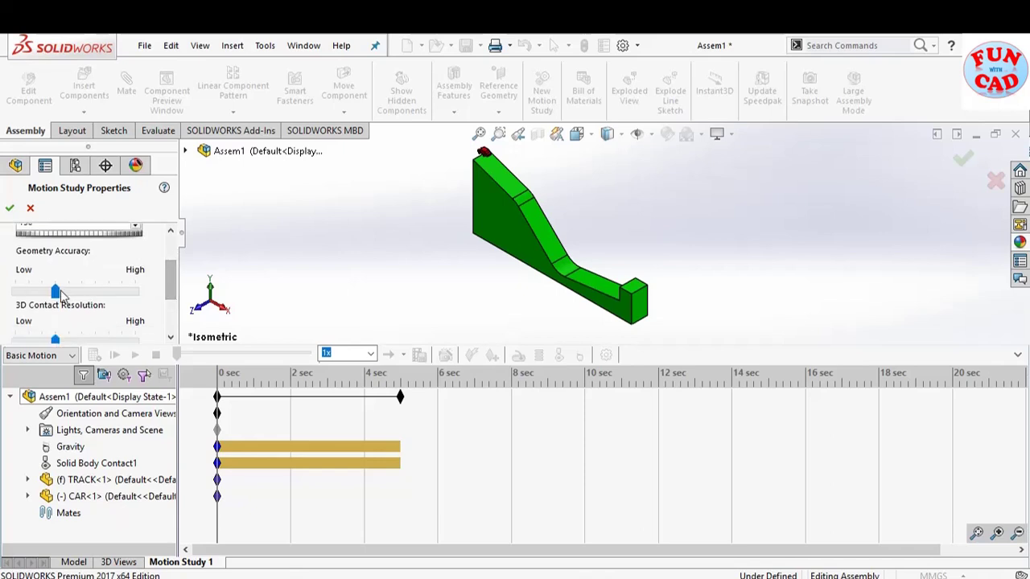
drag(67, 295, 135, 292)
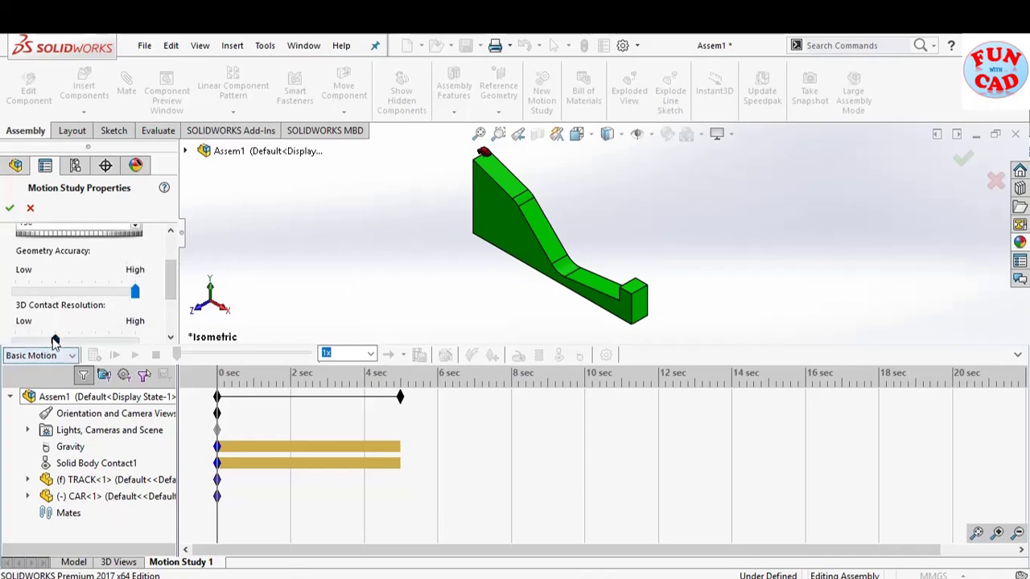
drag(55, 339, 121, 342)
scroll(168, 322, down, 3)
scroll(167, 322, up, 6)
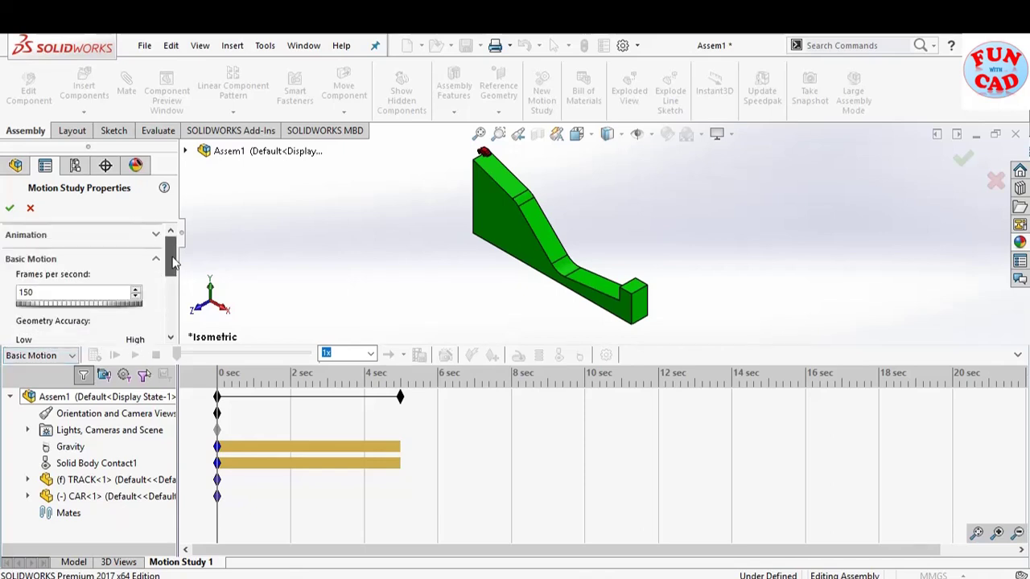
click(10, 209)
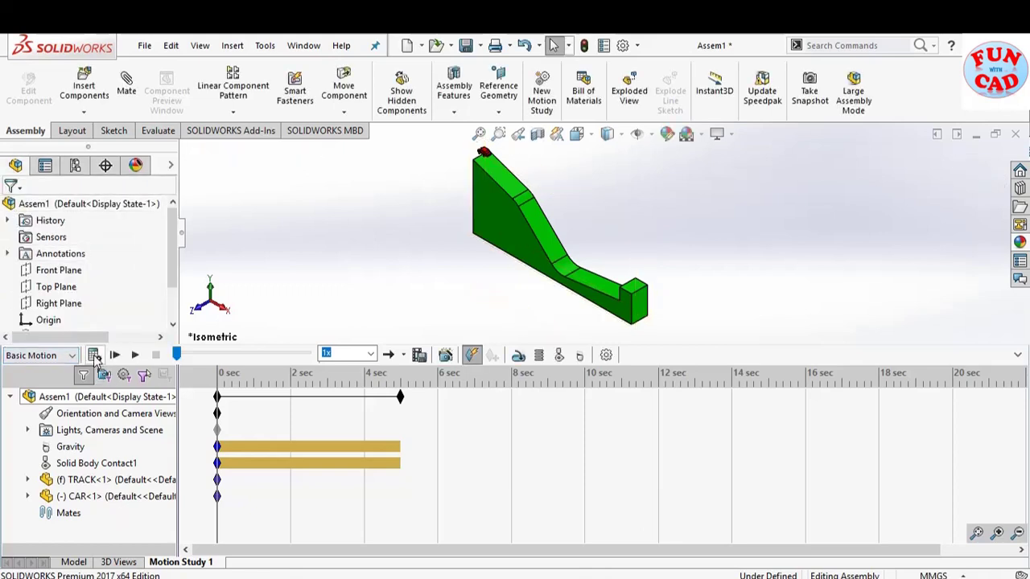
click(94, 356)
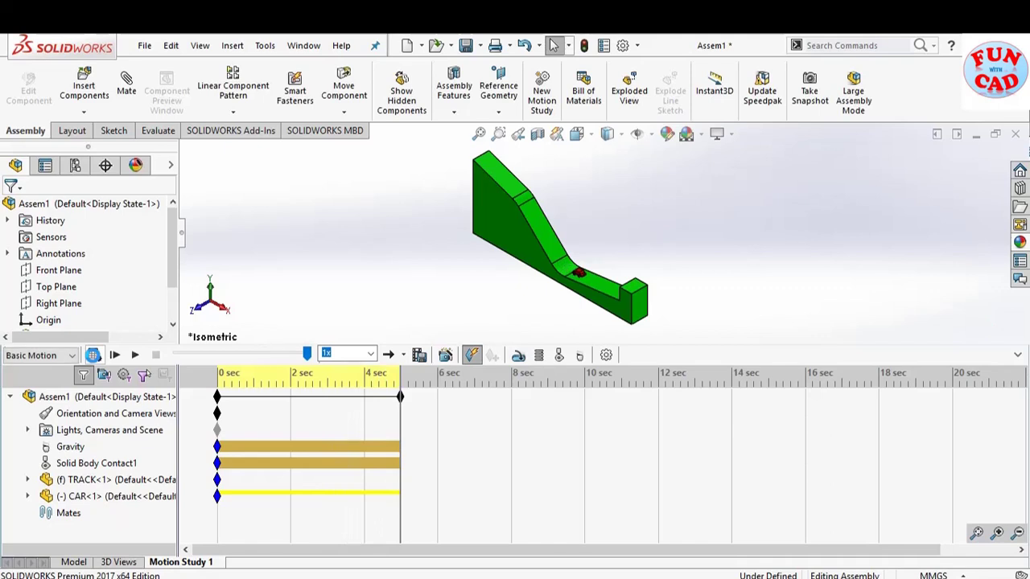
Set the playback speed to 0.5x, shorten the motion study to 3 seconds, and recalculate it
click(370, 354)
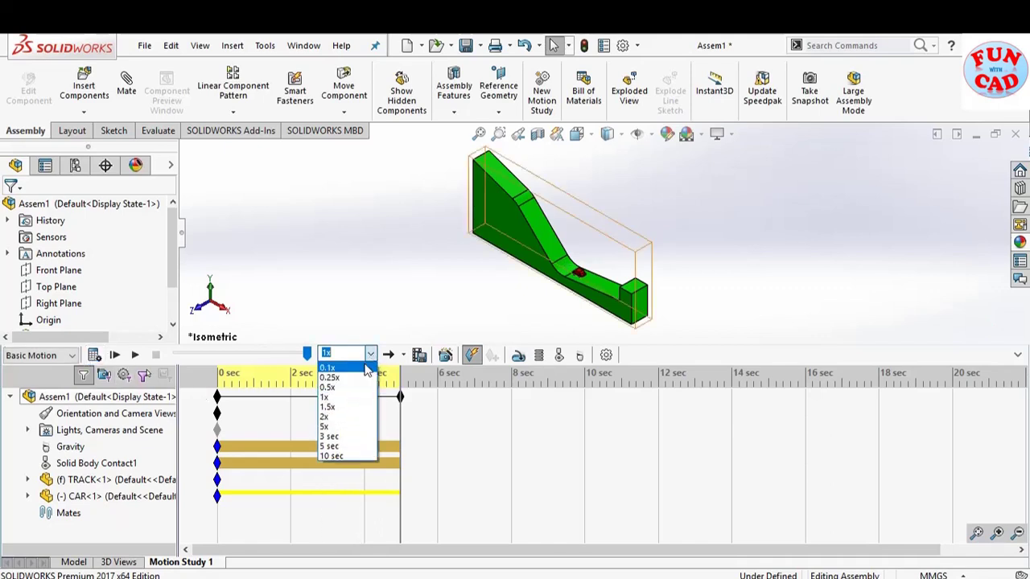
click(334, 385)
drag(400, 396, 351, 402)
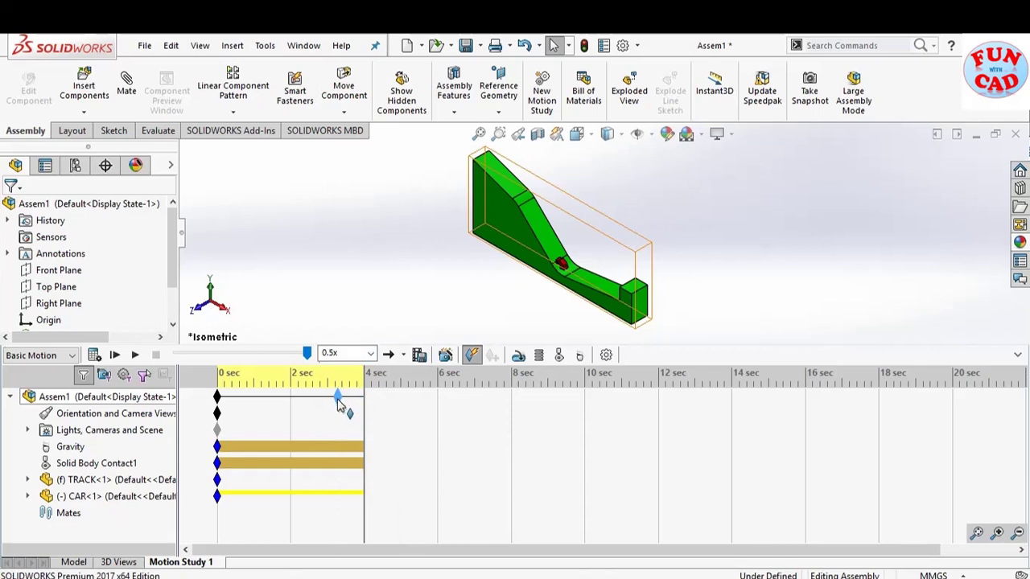
drag(336, 401, 327, 401)
click(94, 356)
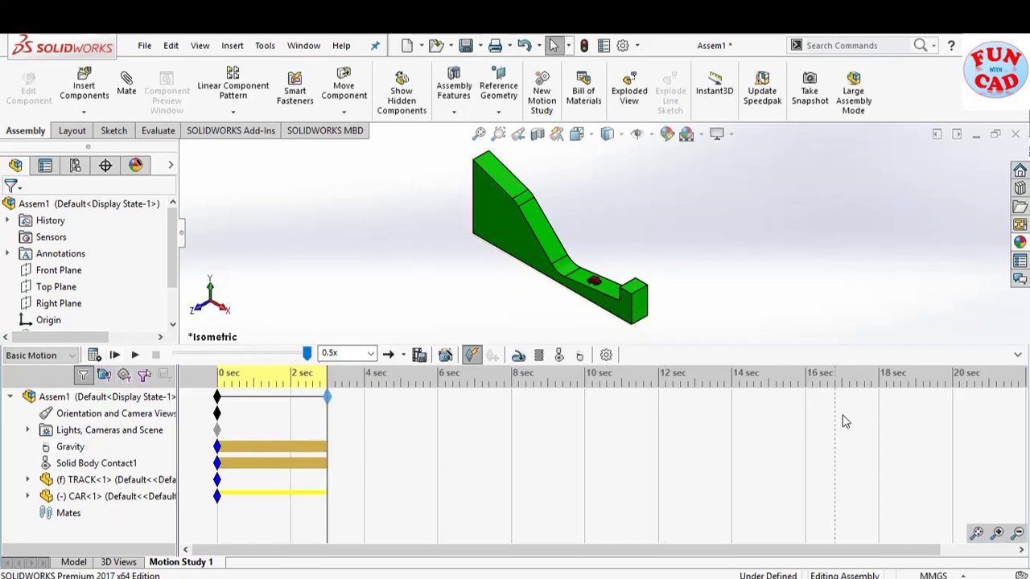
Collapse the motion timeline, play back the car's motion in isometric and front views, and return to the isometric view
click(1015, 356)
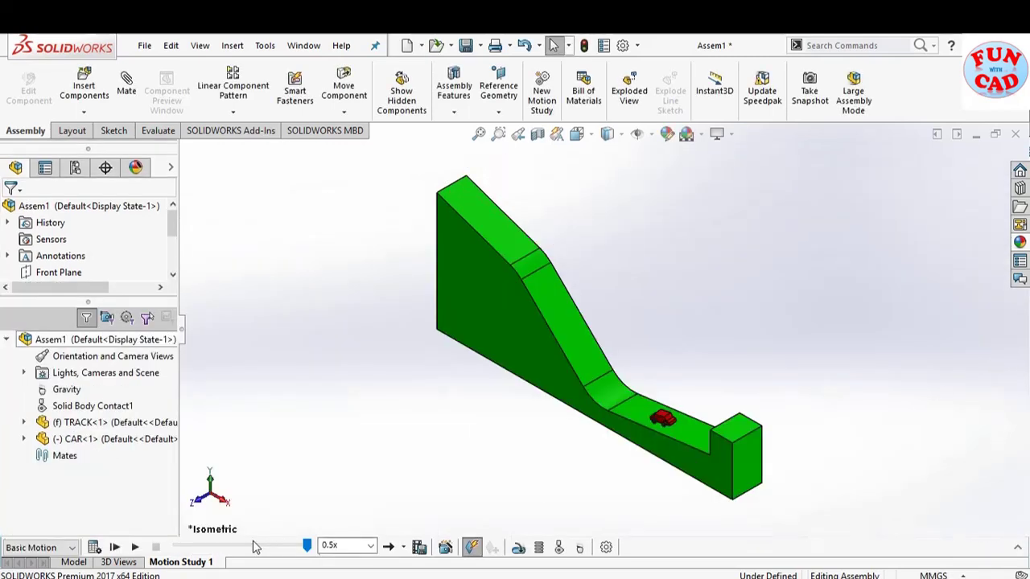
click(135, 547)
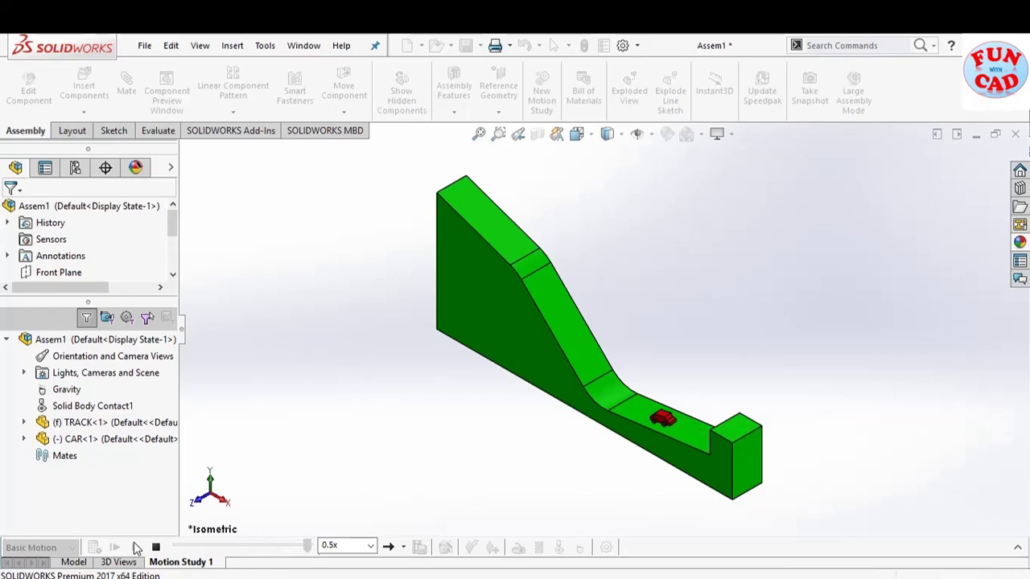
click(135, 548)
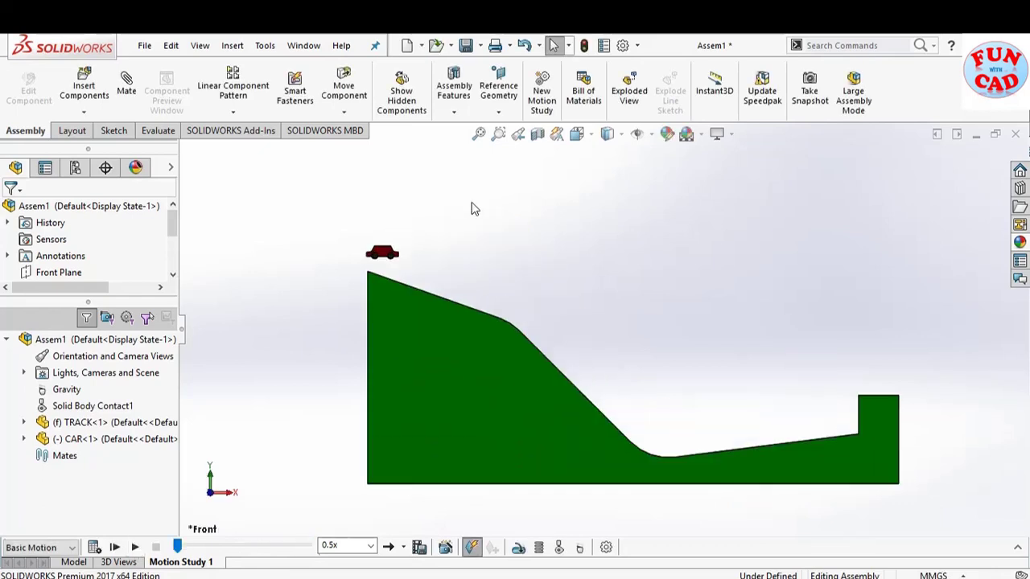
click(134, 548)
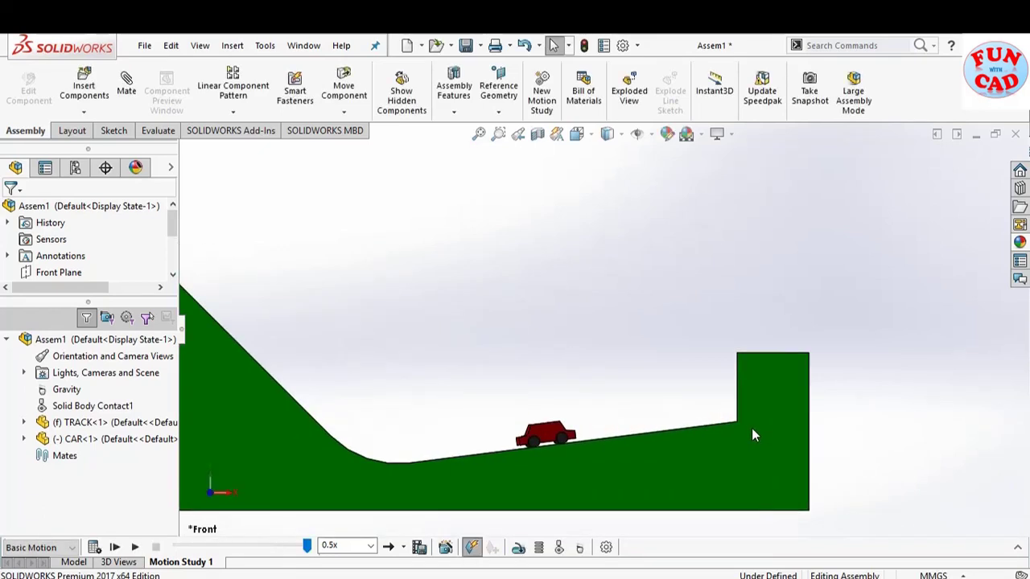
key(ctrl+7)
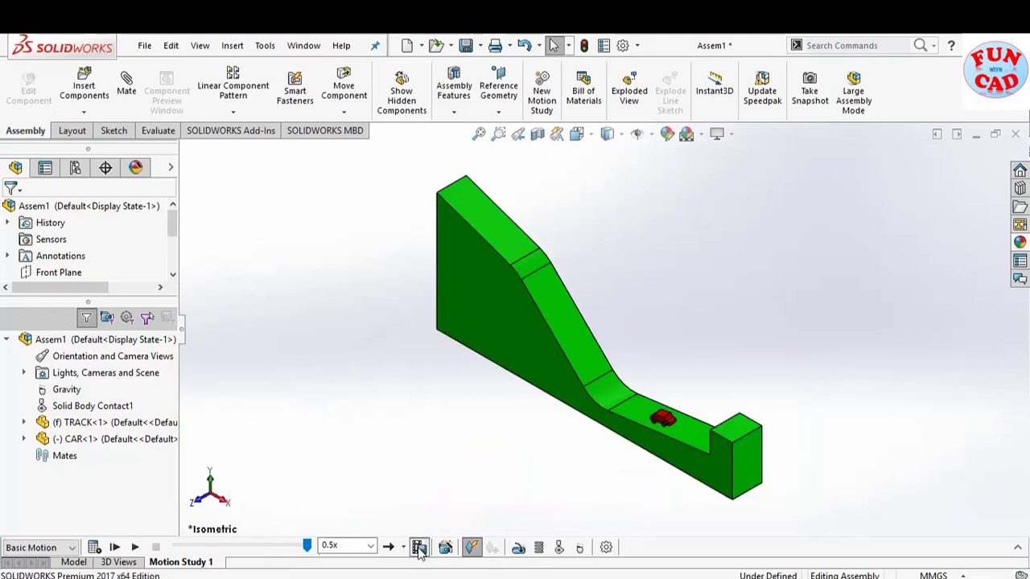
Set up the animation export as video1 at 10 frames per second with a 4 : 3 aspect ratio
click(418, 548)
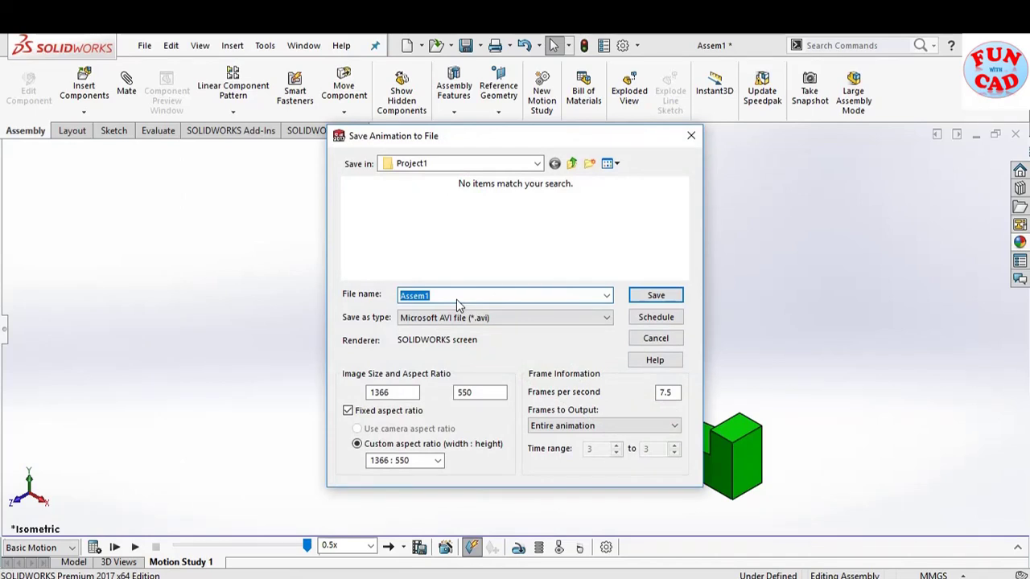
text(video1)
drag(680, 392, 617, 399)
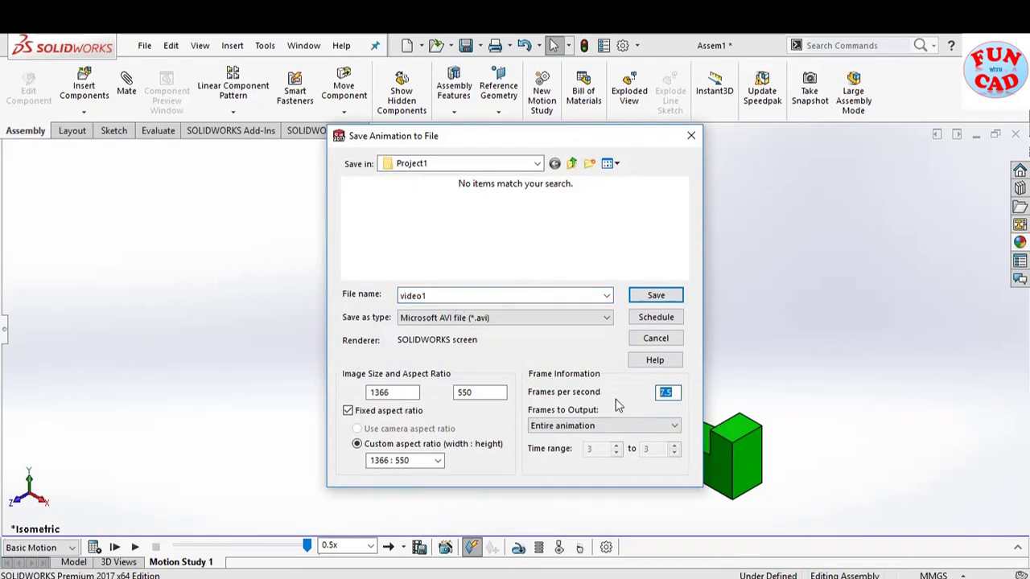
click(431, 464)
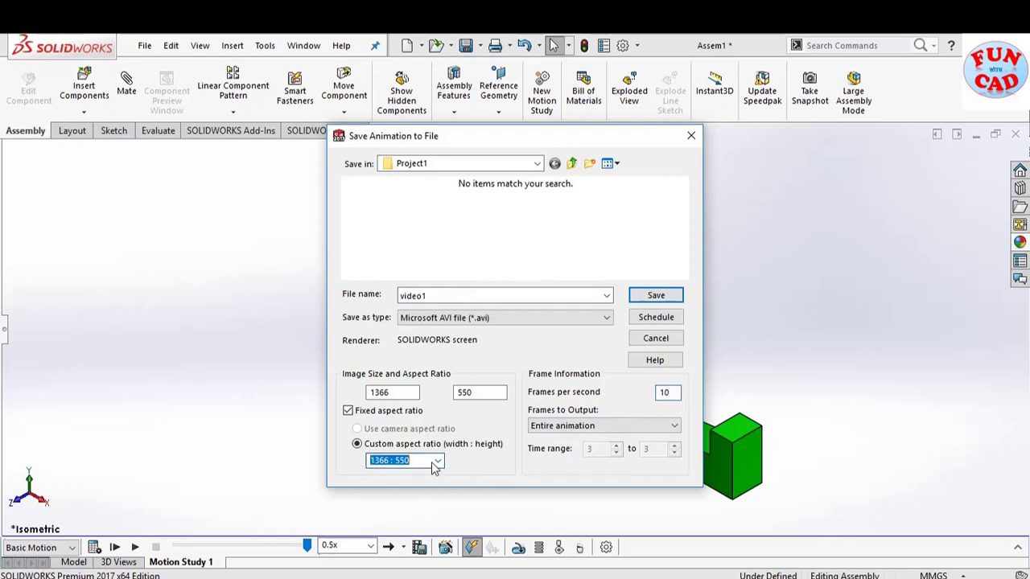
click(438, 461)
click(388, 321)
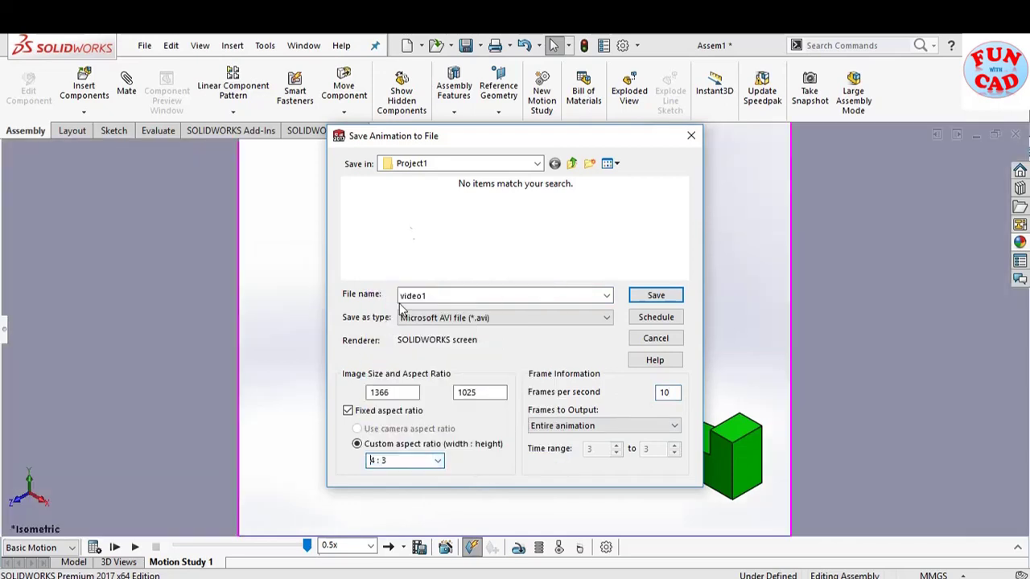
Save the animation with the Intel IYUV codec, and open video1 from the Project1 folder in File Explorer
drag(429, 141, 158, 150)
click(375, 308)
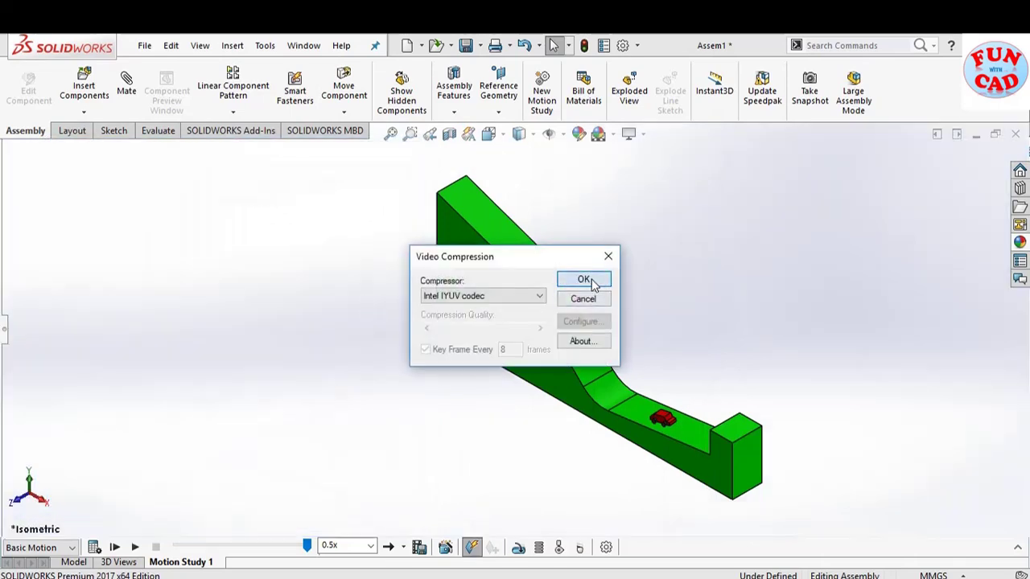
click(585, 280)
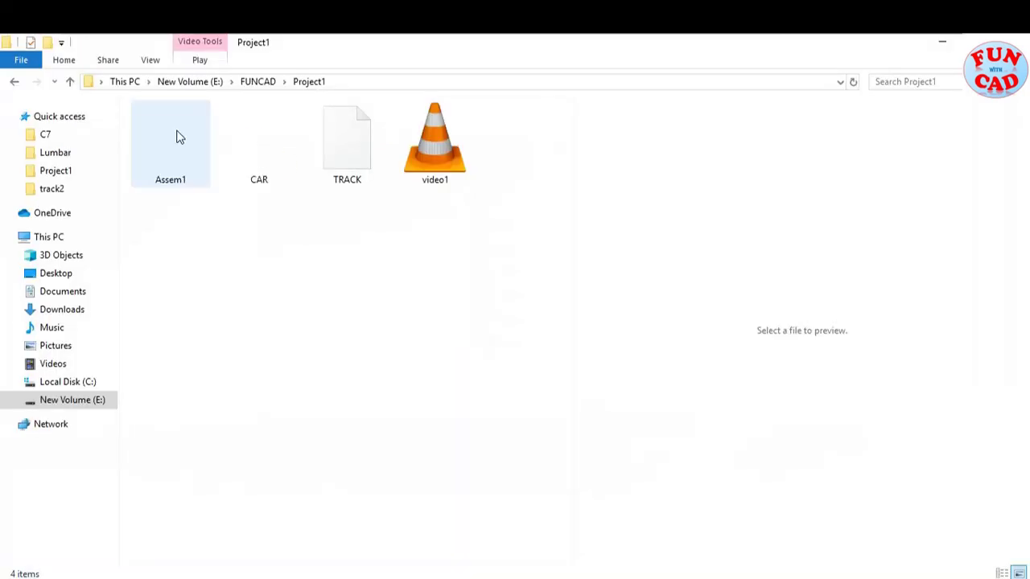
click(445, 152)
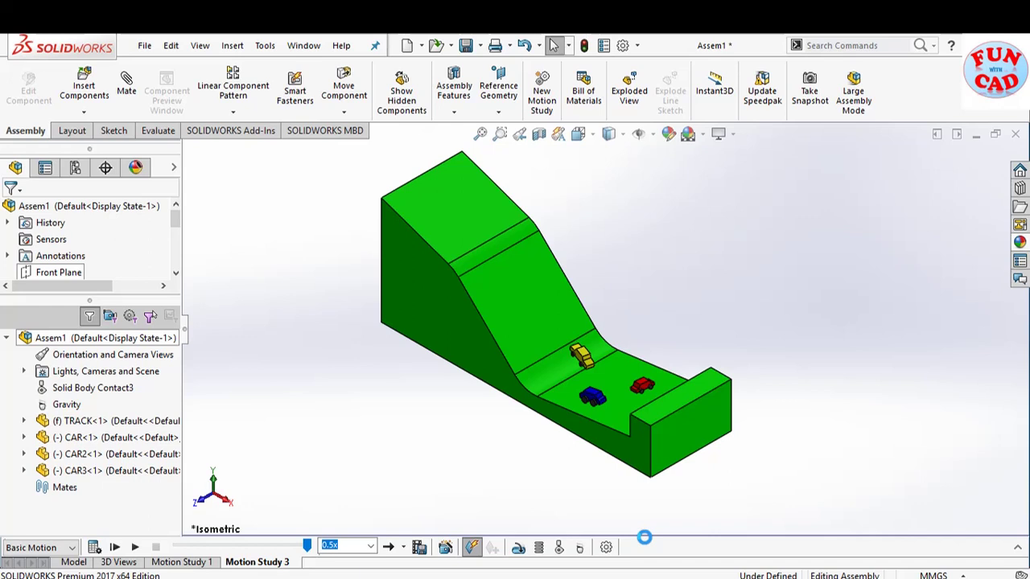
Play back the three-car animation of Motion Study 3 in isometric view, and replay it from the start in front view
click(135, 548)
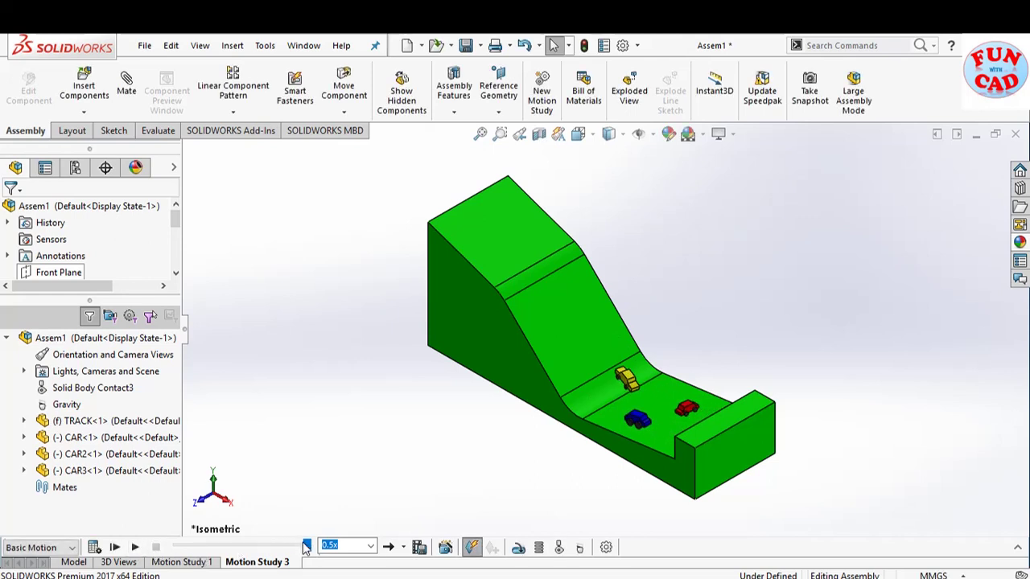
drag(301, 548, 176, 548)
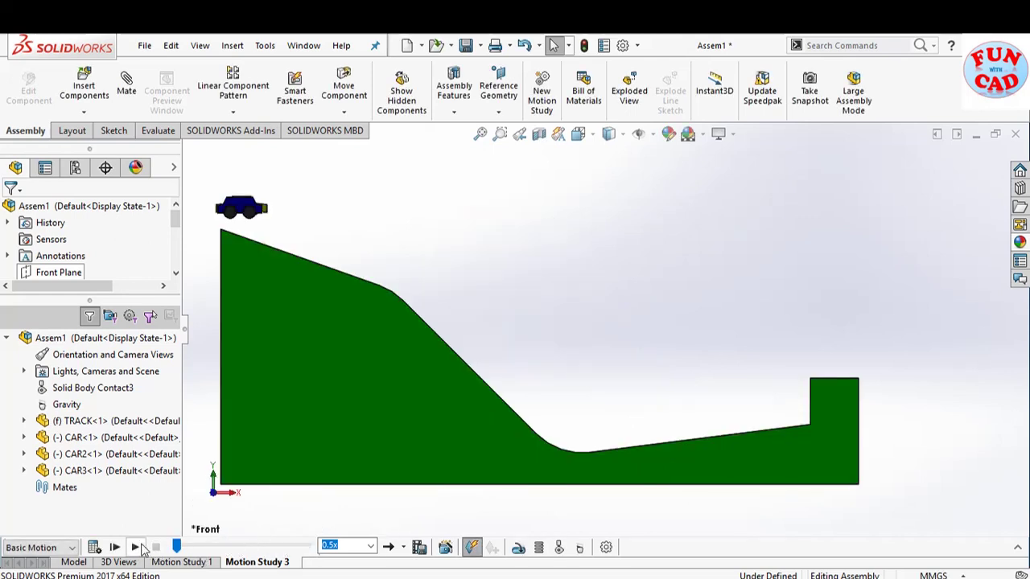
click(136, 547)
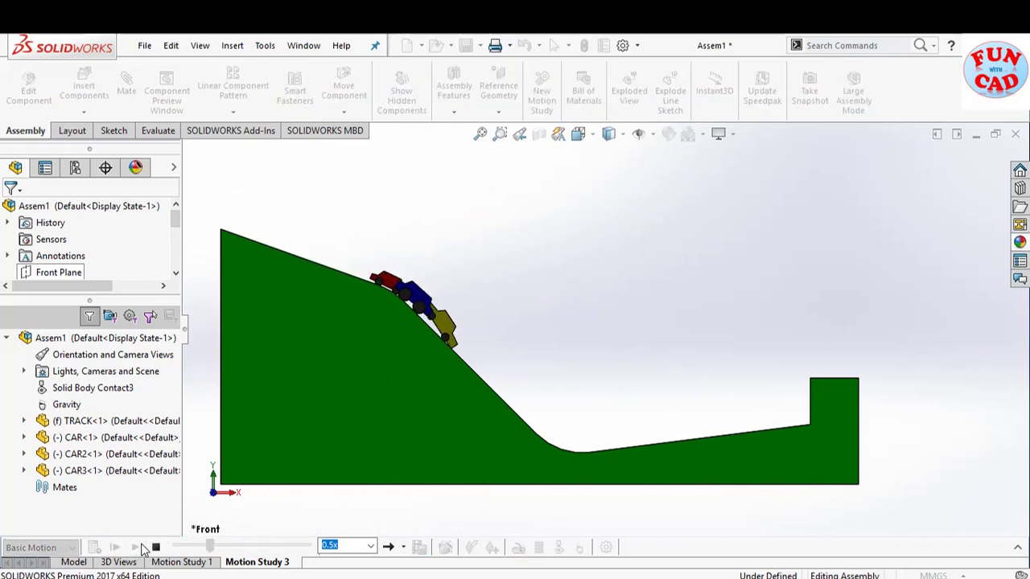